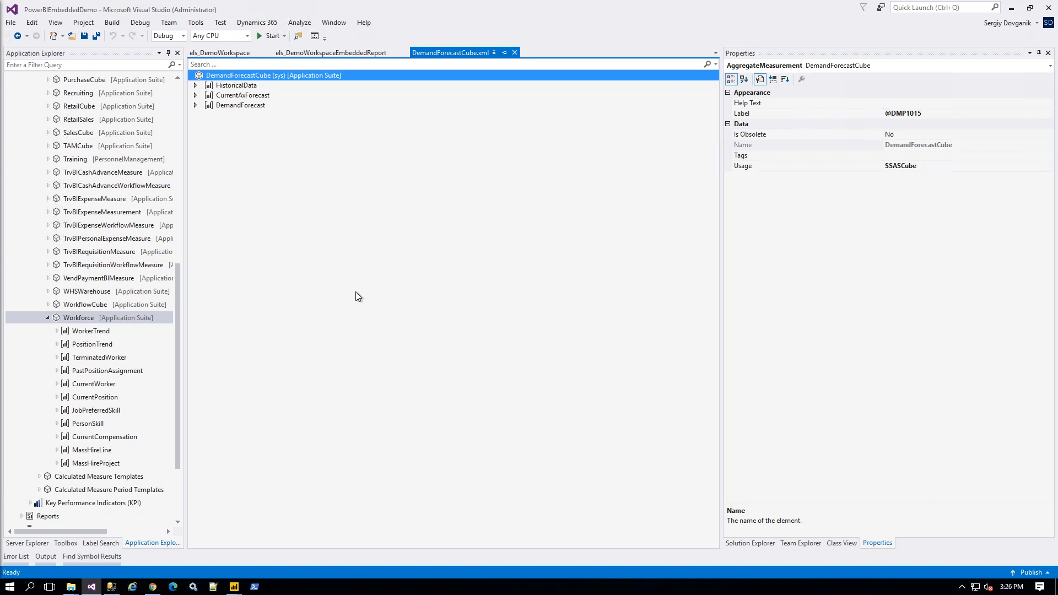
# Step: Display the Workforce aggregate measurement's properties and measure groups, then switch to SQL Server Management Studio
pyautogui.click(177, 283)
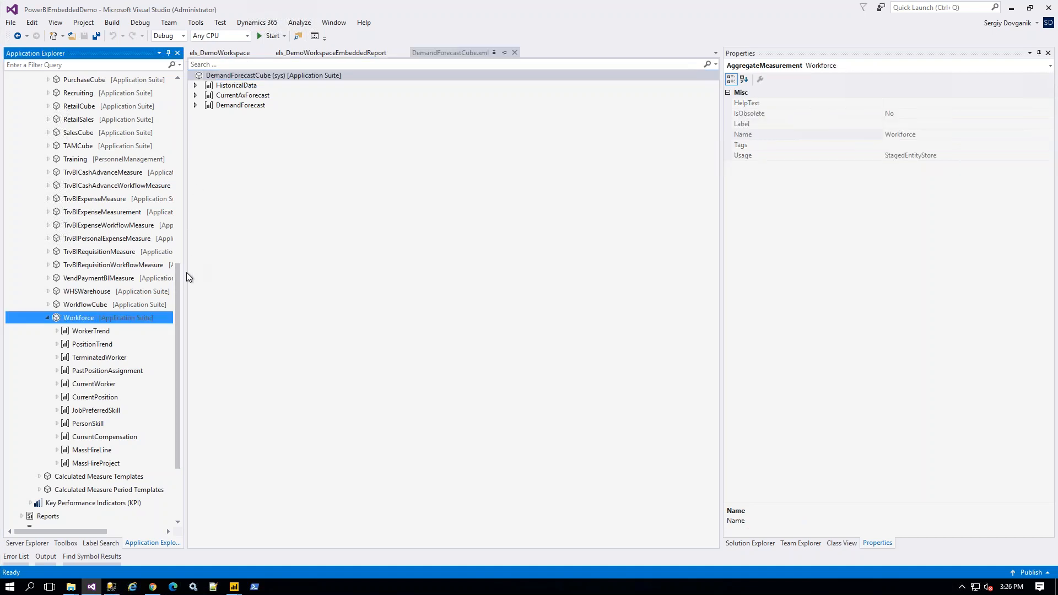
pyautogui.moveTo(177, 280)
pyautogui.mouseDown()
pyautogui.moveTo(187, 74)
pyautogui.moveTo(186, 291)
pyautogui.mouseUp()
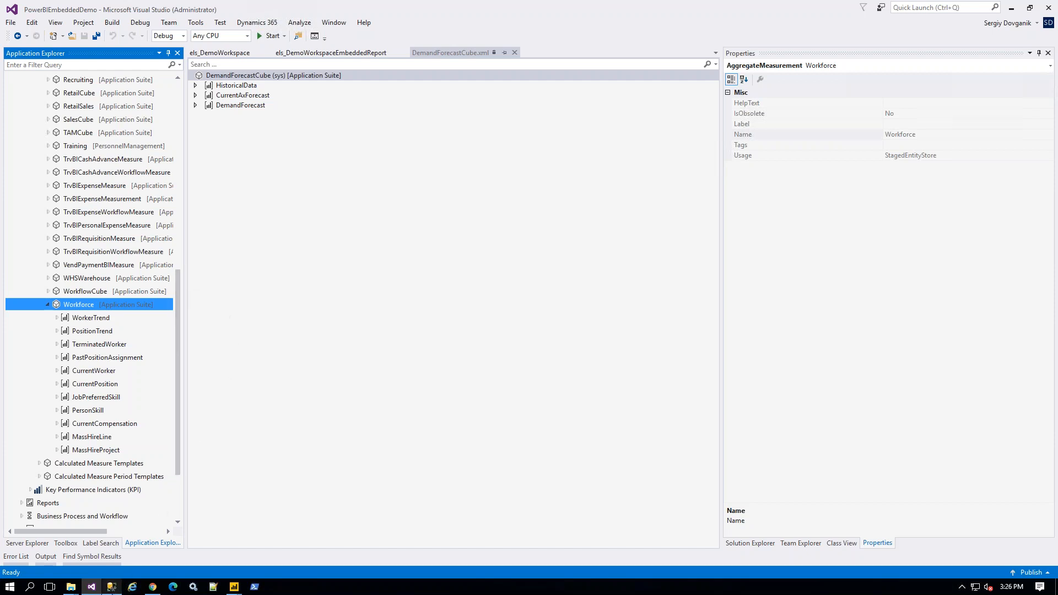
pyautogui.hotkey('alt', 'Tab')
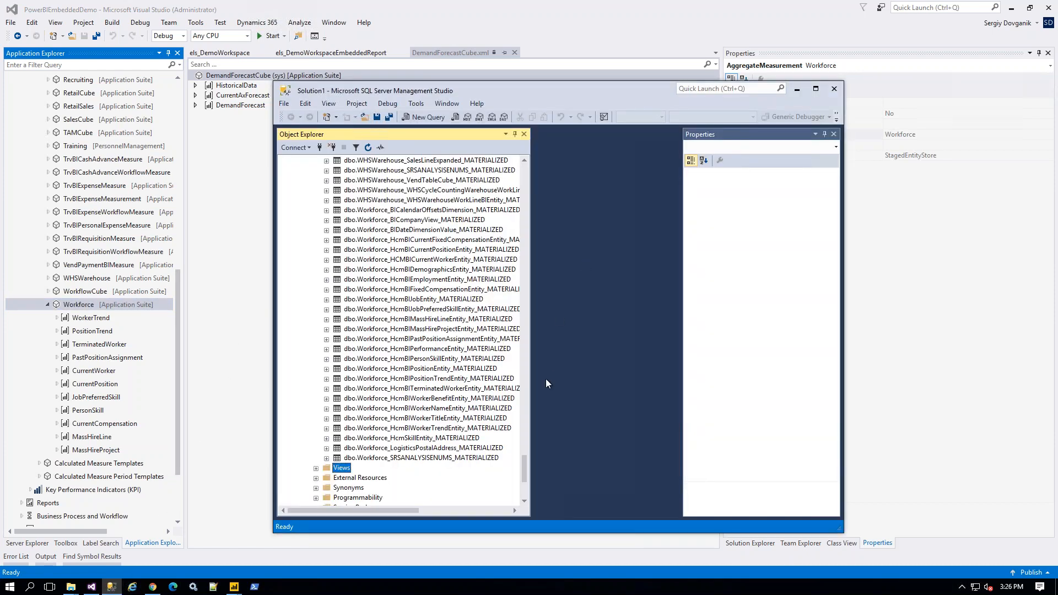
# Step: List the AxDW views and inspect dbo.Workforce_Company and dbo.Workforce_CalendarOffset
pyautogui.moveTo(522, 472); pyautogui.dragTo(517, 138)
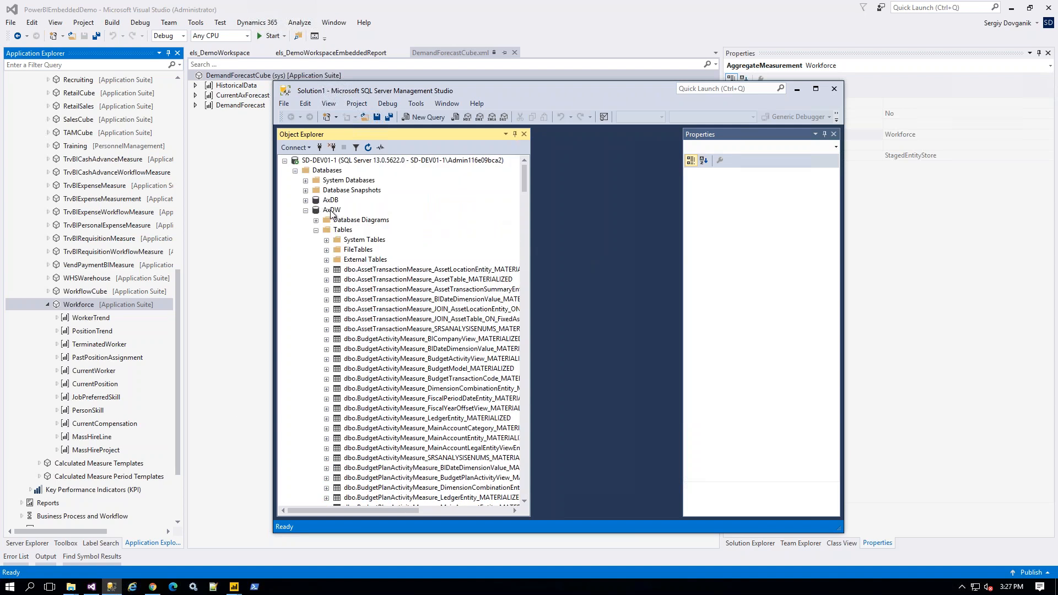
pyautogui.moveTo(434, 91); pyautogui.dragTo(383, 76)
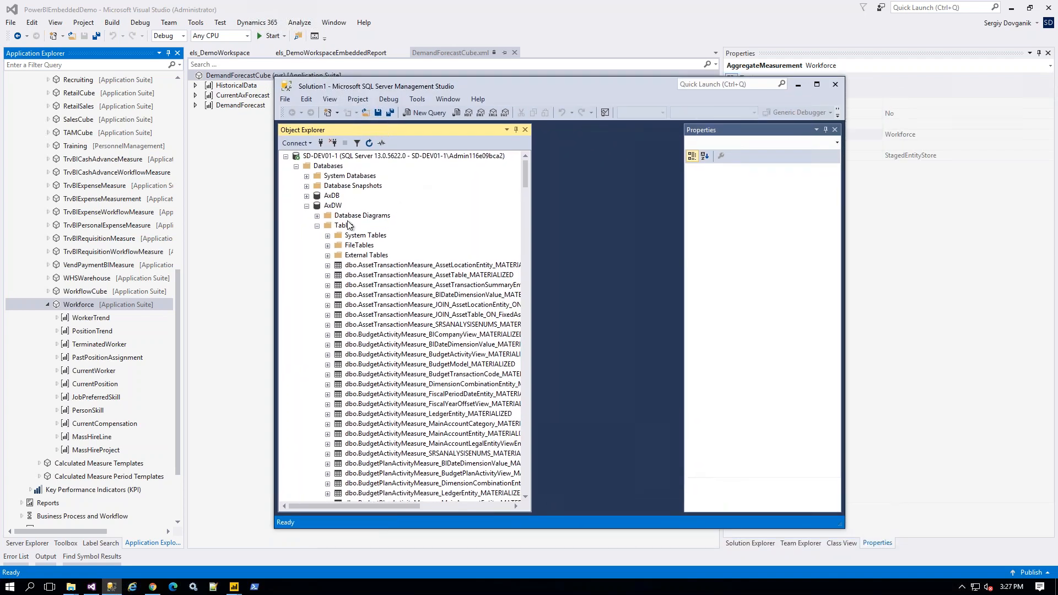
pyautogui.click(317, 225)
pyautogui.click(317, 235)
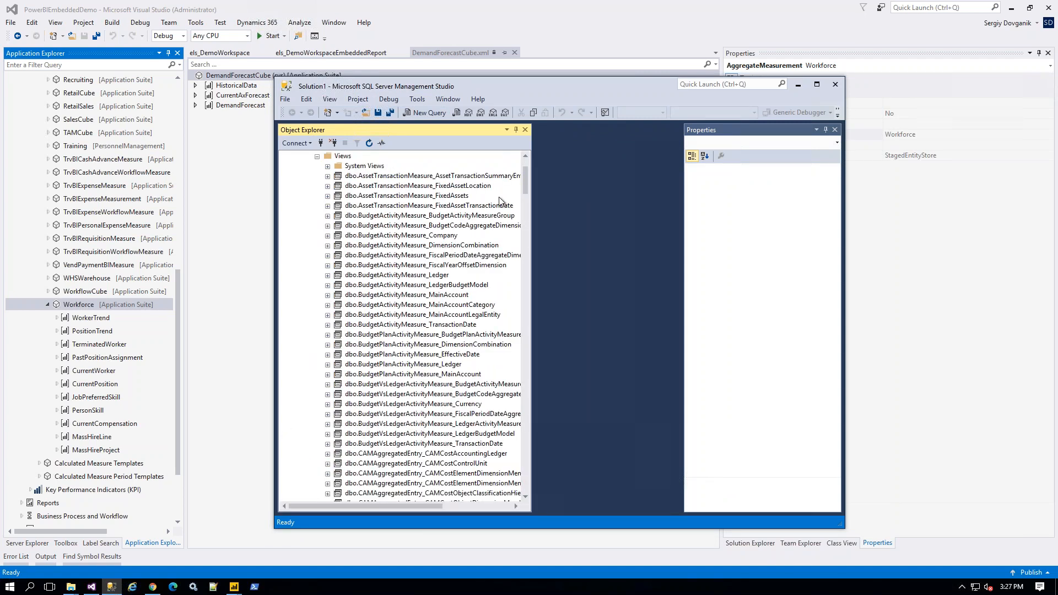
pyautogui.moveTo(524, 177); pyautogui.dragTo(534, 455)
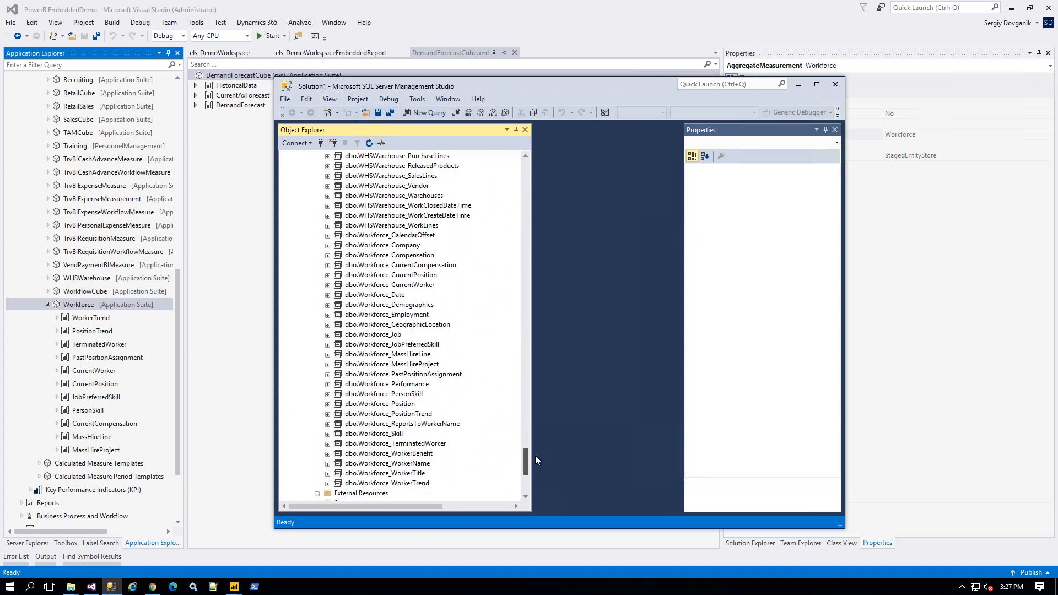
pyautogui.click(383, 245)
pyautogui.click(383, 236)
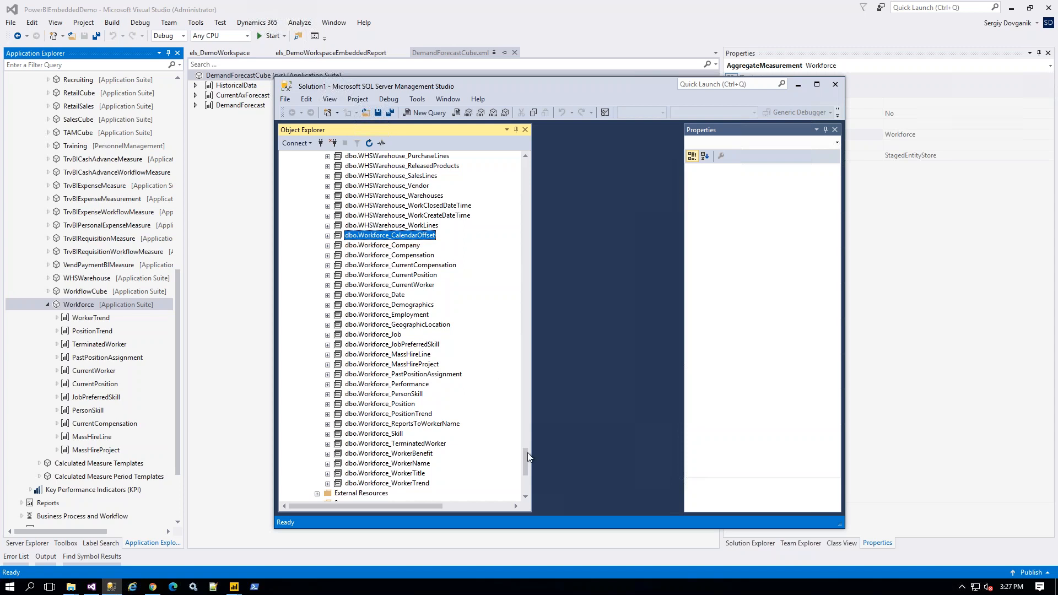
# Step: List the AxDW tables, inspect dbo.Workforce_BICalendarOffsetsDimension_MATERIALIZED, then minimize Management Studio
pyautogui.moveTo(526, 453); pyautogui.dragTo(530, 163)
pyautogui.click(317, 236)
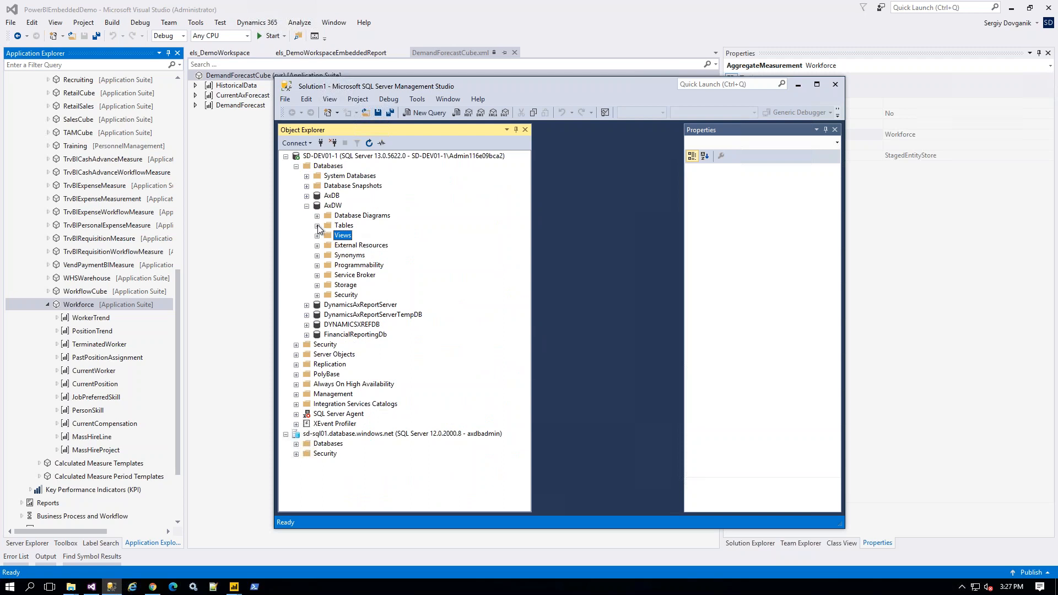
pyautogui.click(317, 226)
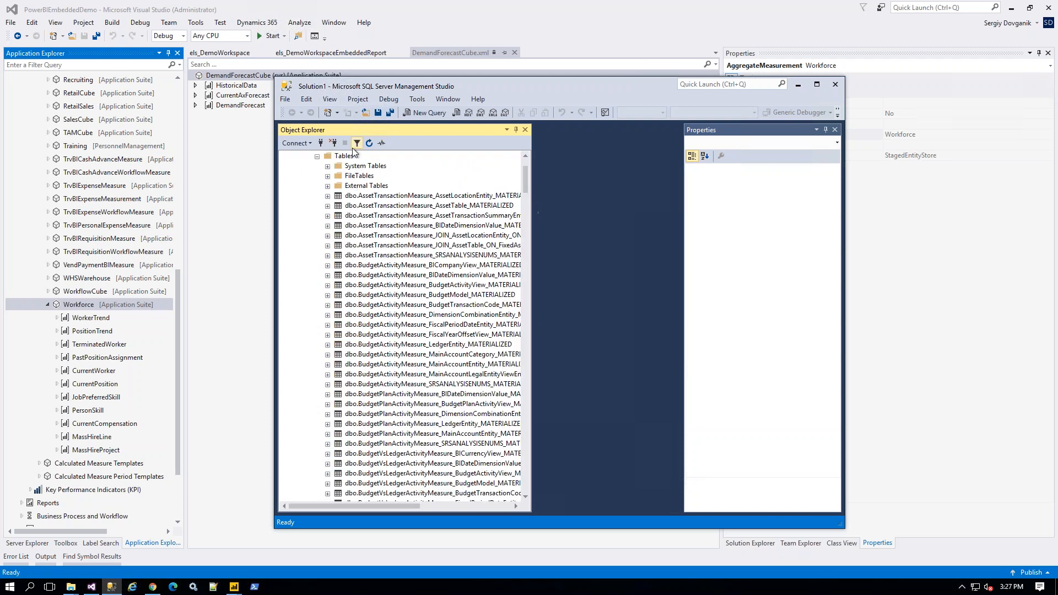
pyautogui.moveTo(524, 176); pyautogui.dragTo(531, 459)
pyautogui.click(391, 316)
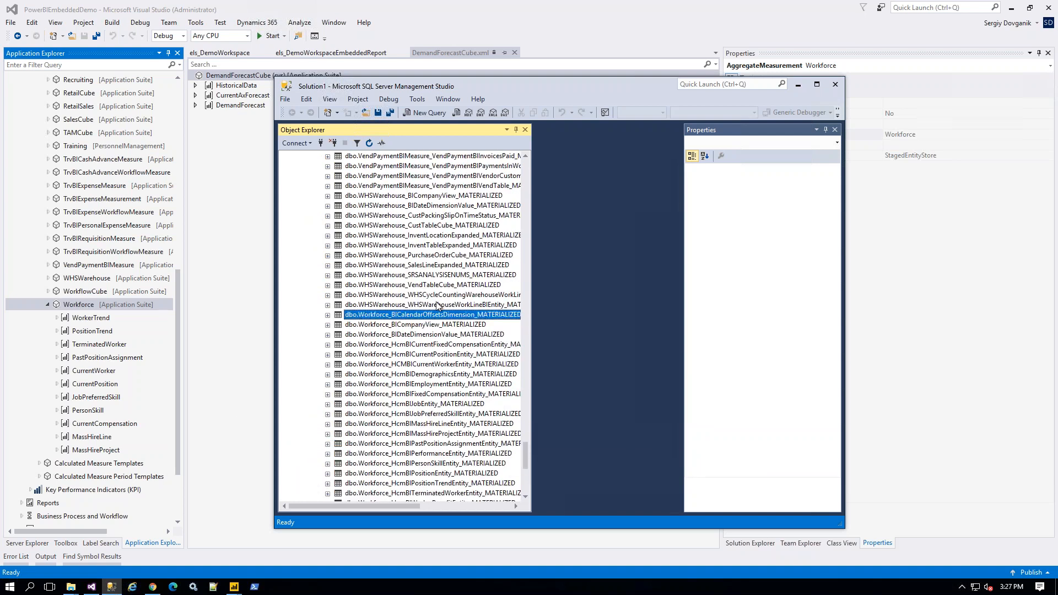
pyautogui.moveTo(527, 448); pyautogui.dragTo(527, 453)
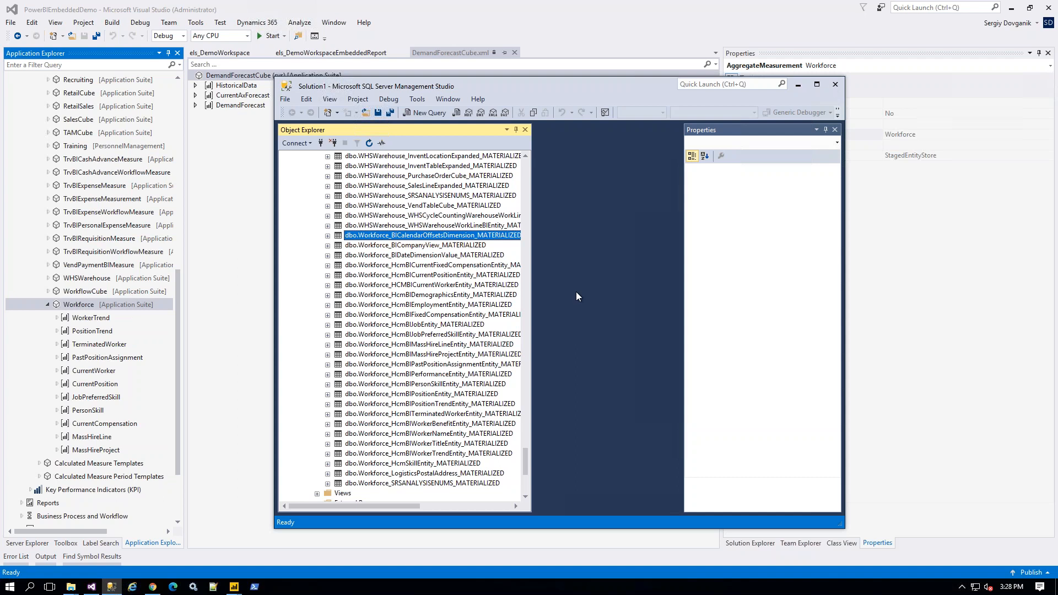
pyautogui.click(797, 86)
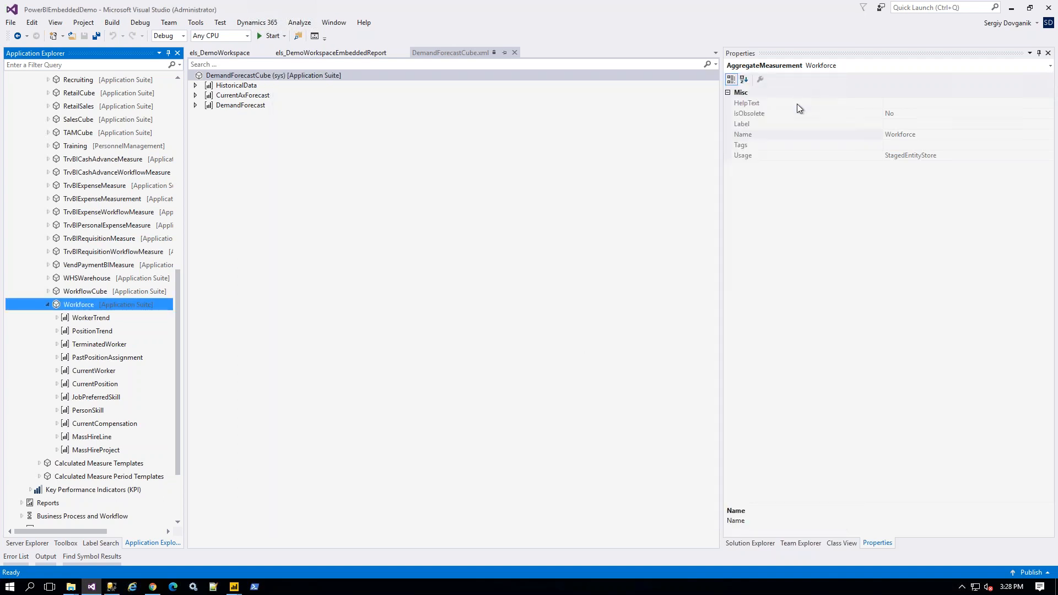
# Step: Browse the *.pbix search results, including Actual vs Budget and Credit and collections management
pyautogui.click(444, 343)
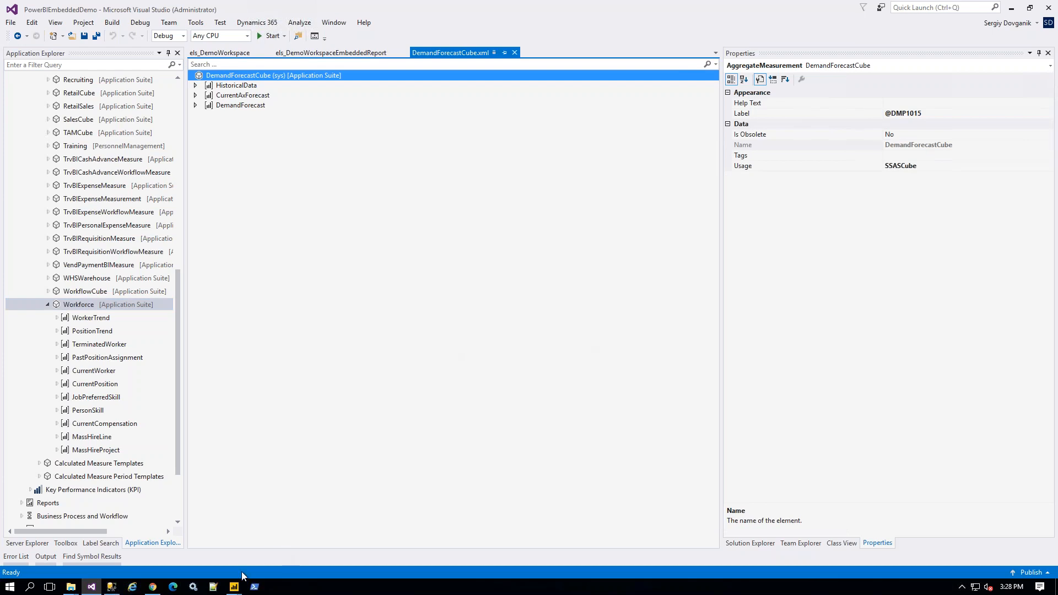
pyautogui.click(71, 588)
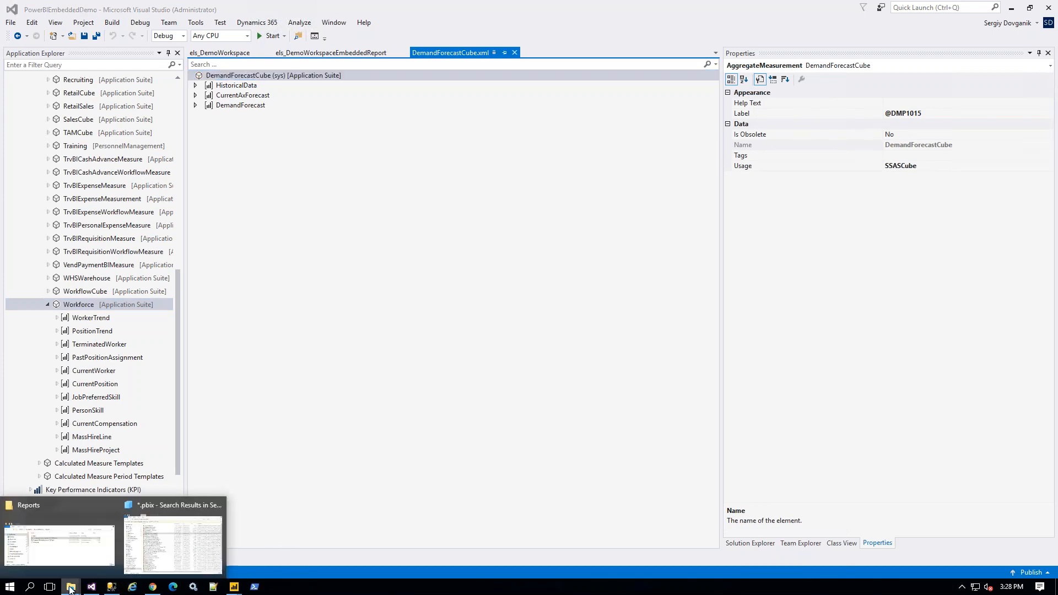
pyautogui.click(170, 545)
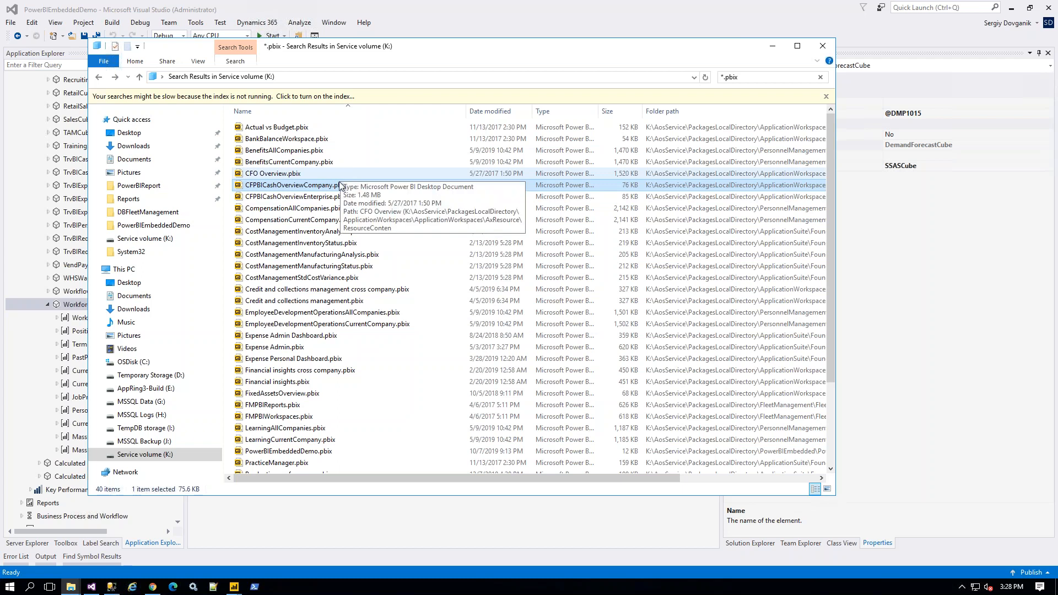
pyautogui.click(318, 244)
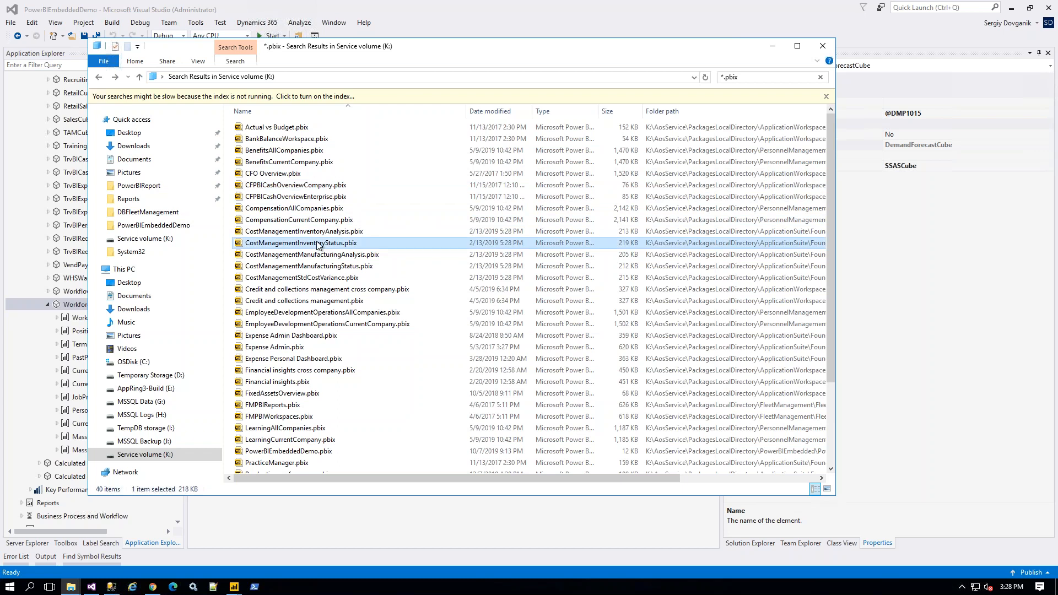
pyautogui.click(303, 129)
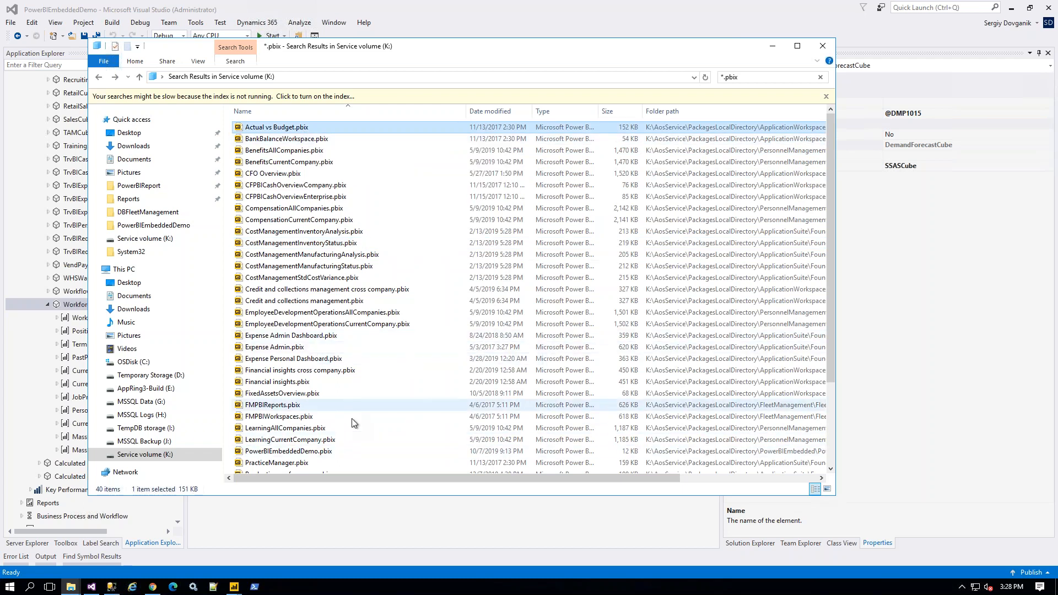
pyautogui.click(760, 76)
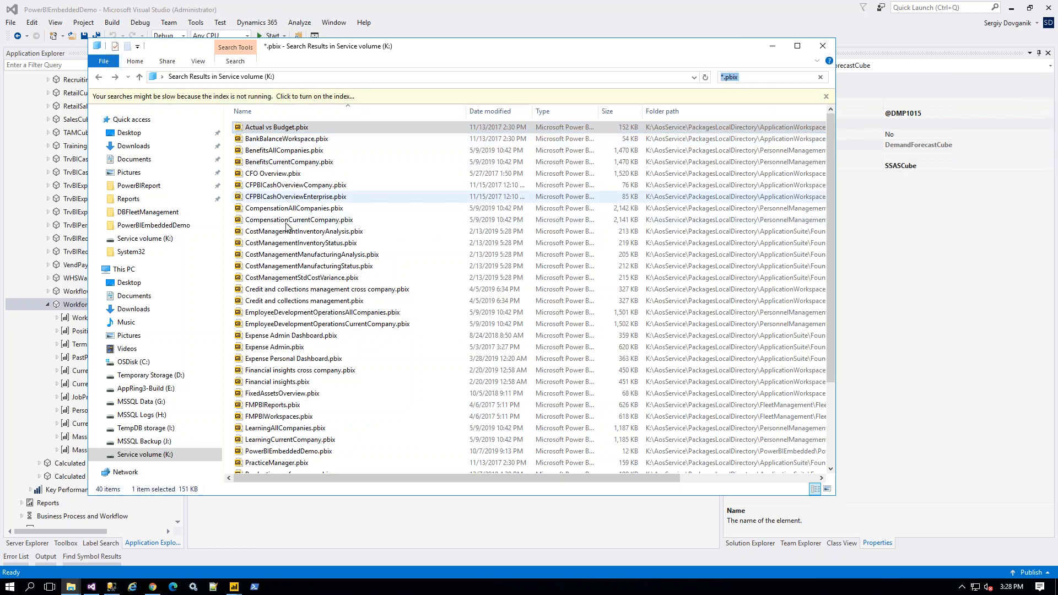
pyautogui.click(287, 302)
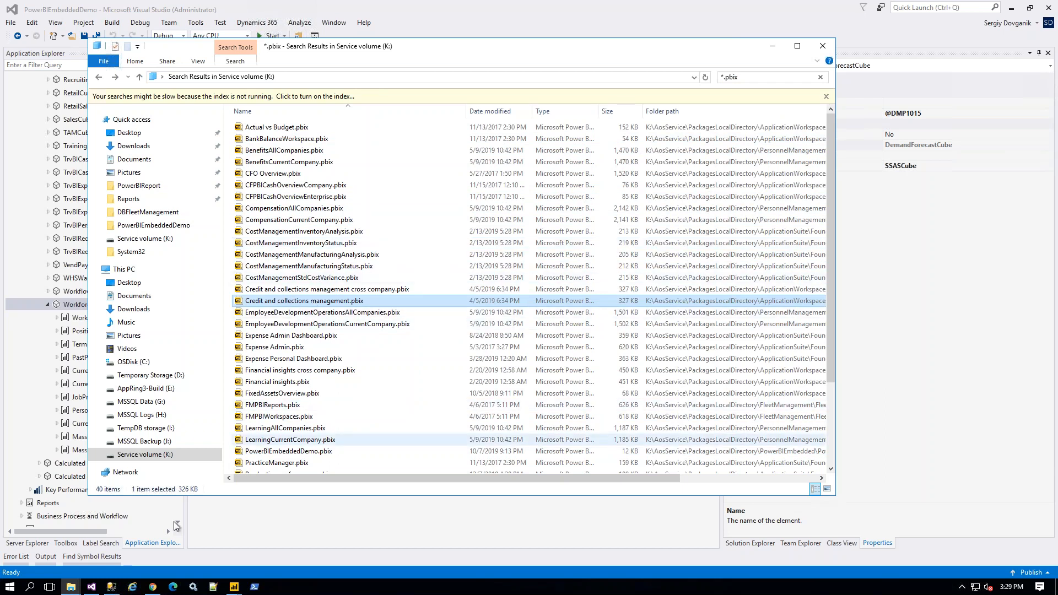
# Step: Bring forward the Reports folder holding CompensationAllCompanies_CUSTOM1.pbix
pyautogui.click(76, 586)
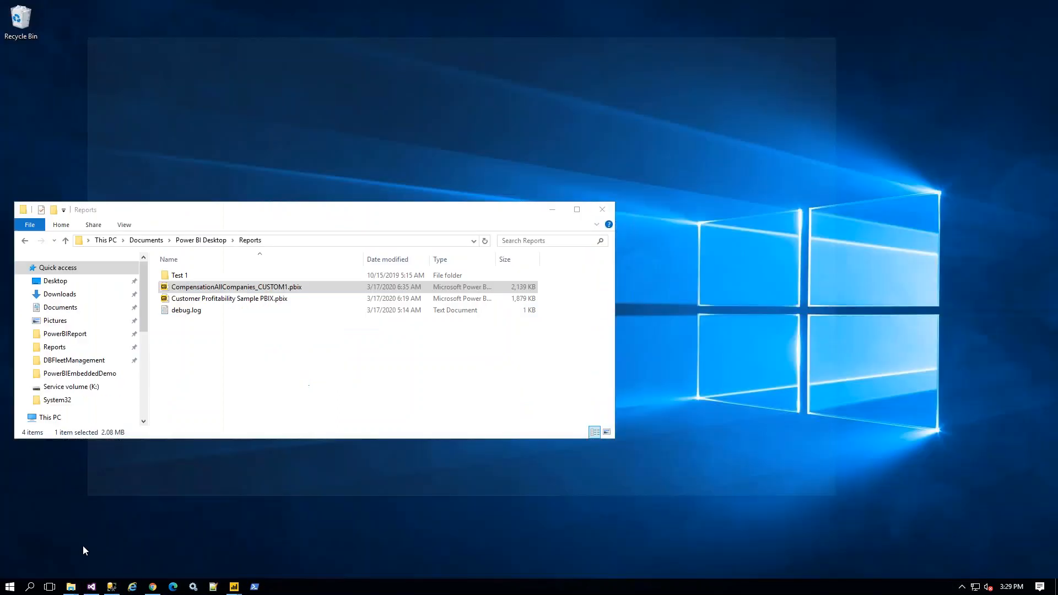
pyautogui.click(84, 547)
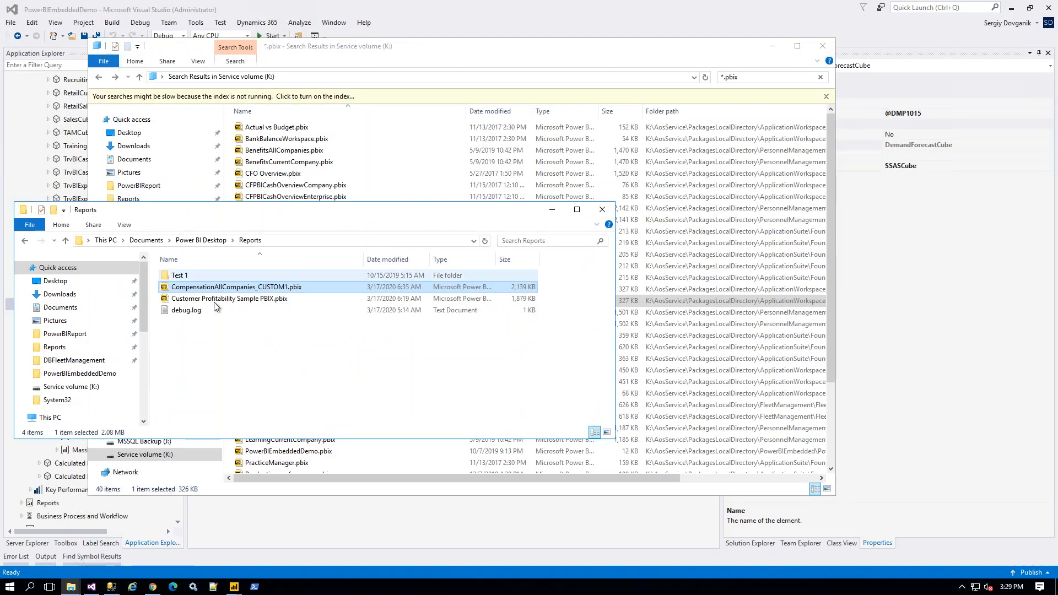
pyautogui.click(236, 588)
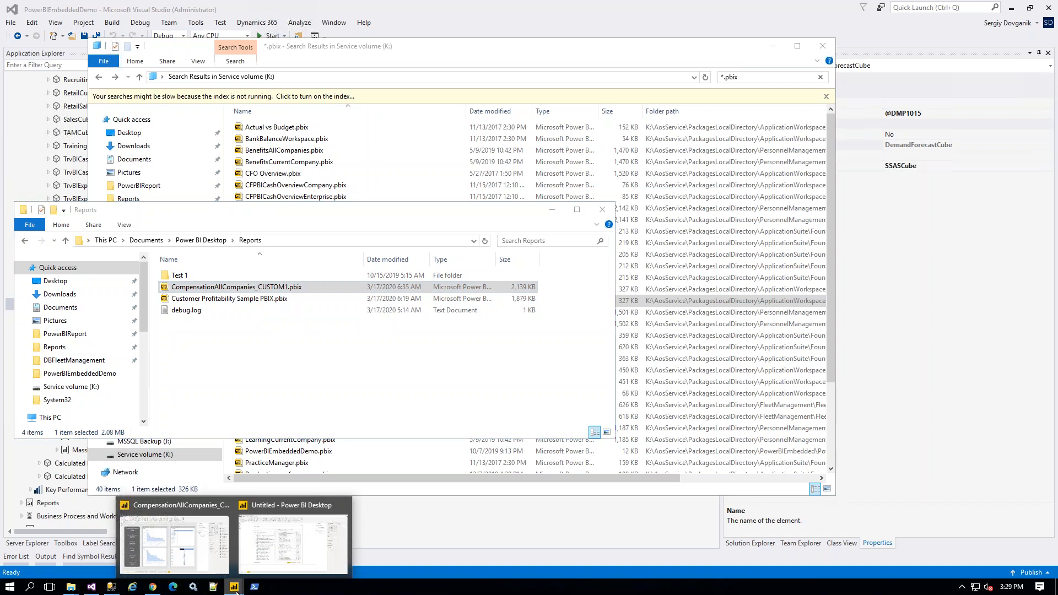
# Step: View the CompensationAllCompanies_CUSTOM1 report, then switch to the untitled window showing the AxDW Navigator
pyautogui.click(188, 558)
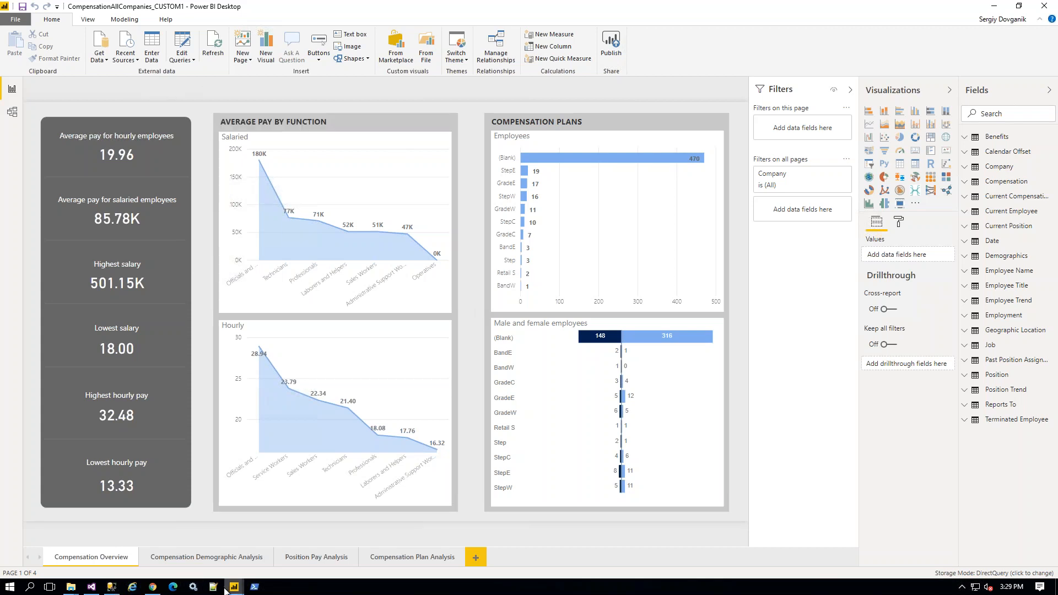
pyautogui.moveTo(235, 590)
pyautogui.click(277, 558)
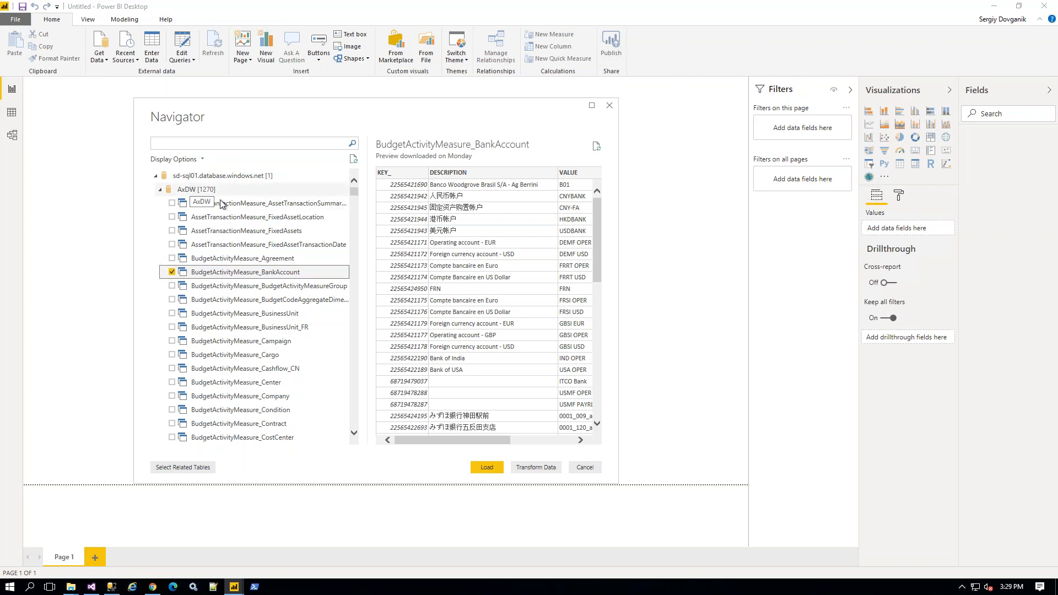
# Step: Scroll the Navigator's table list, then return to the CompensationAllCompanies_CUSTOM1 Compensation Overview page
pyautogui.click(354, 192)
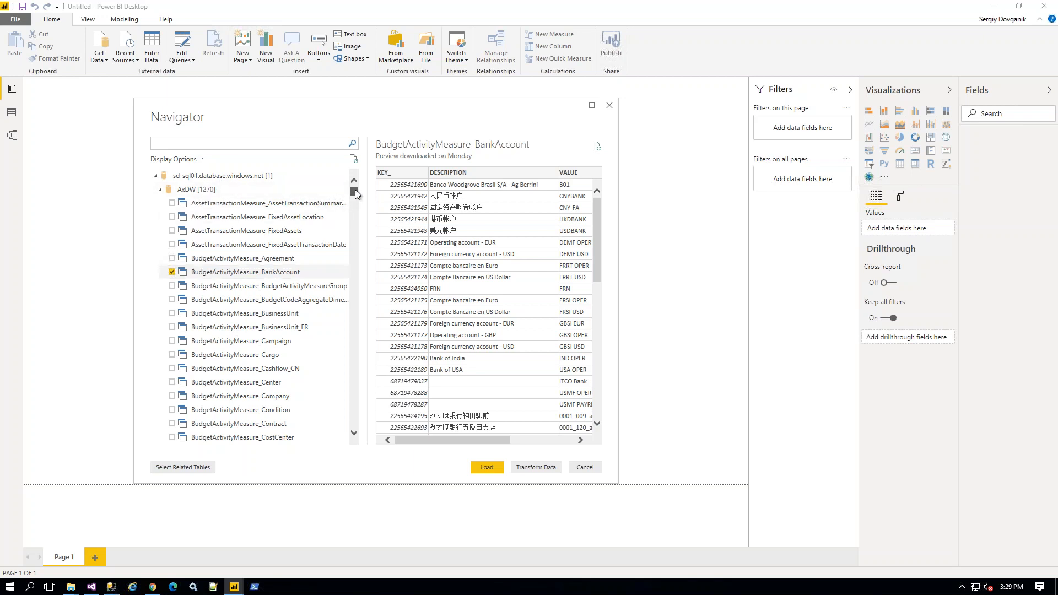
pyautogui.moveTo(355, 191); pyautogui.dragTo(356, 202)
pyautogui.moveTo(354, 206); pyautogui.dragTo(352, 189)
pyautogui.moveTo(355, 190)
pyautogui.mouseDown()
pyautogui.moveTo(352, 246)
pyautogui.moveTo(355, 186)
pyautogui.mouseUp()
pyautogui.moveTo(233, 587)
pyautogui.click(192, 538)
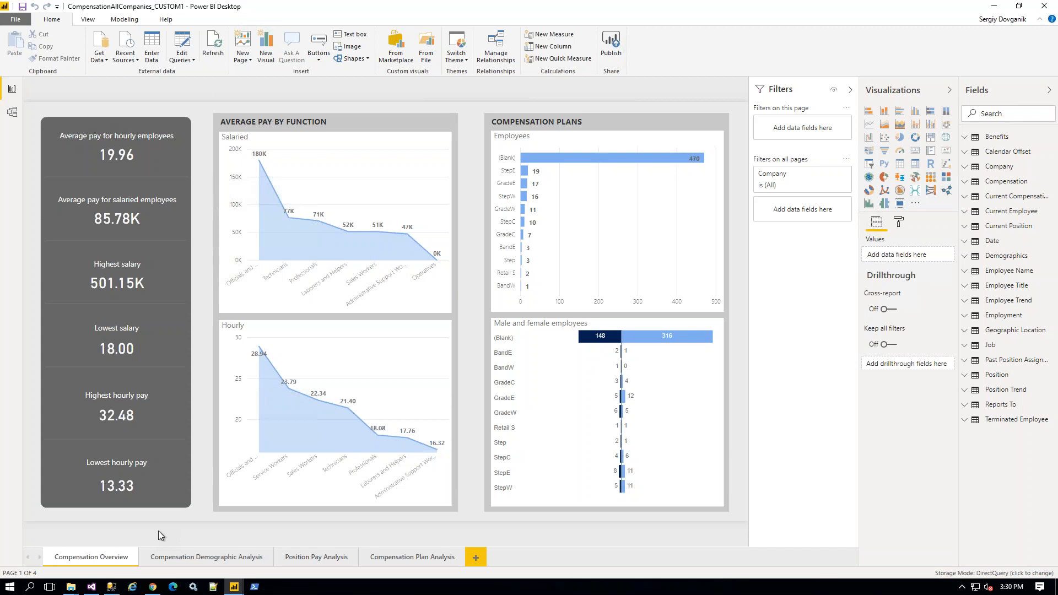
# Step: Open System administration > Setup > Entity Store, scroll its aggregate measurements, then close it
pyautogui.click(153, 587)
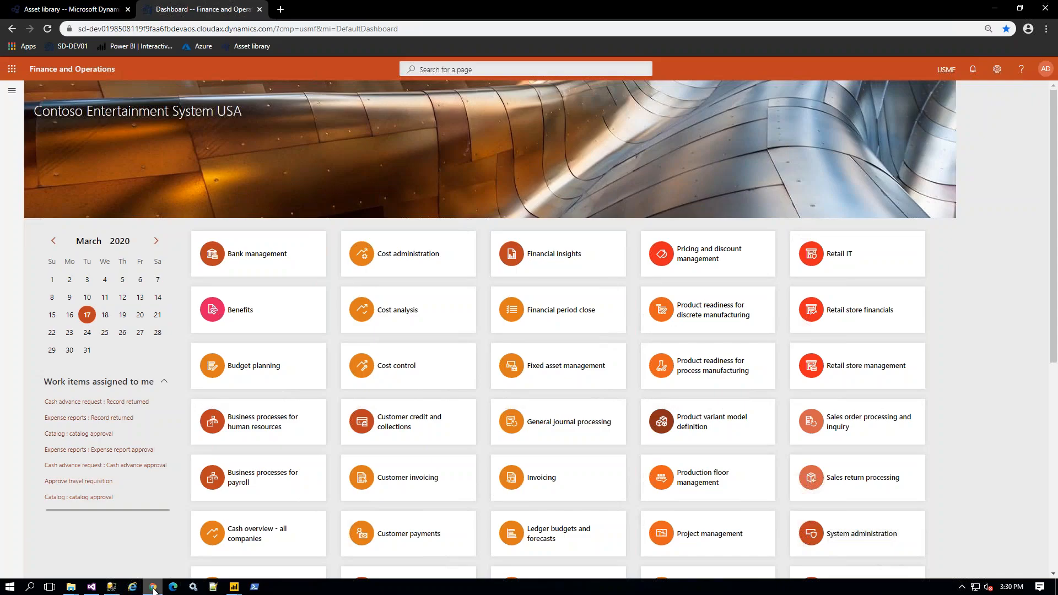
pyautogui.click(12, 91)
pyautogui.scroll(-3, 53, 441)
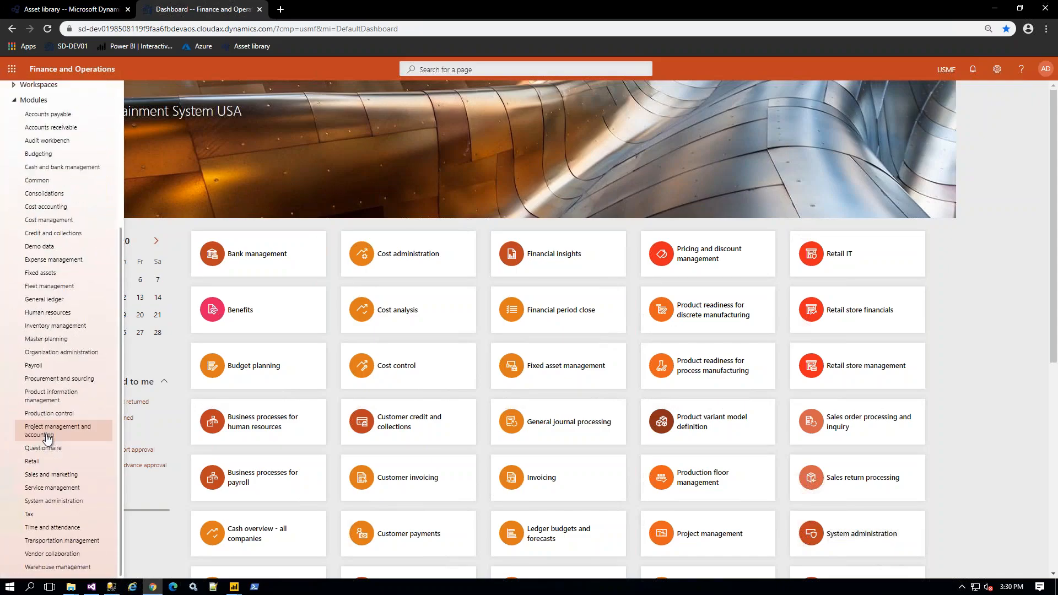
pyautogui.click(61, 502)
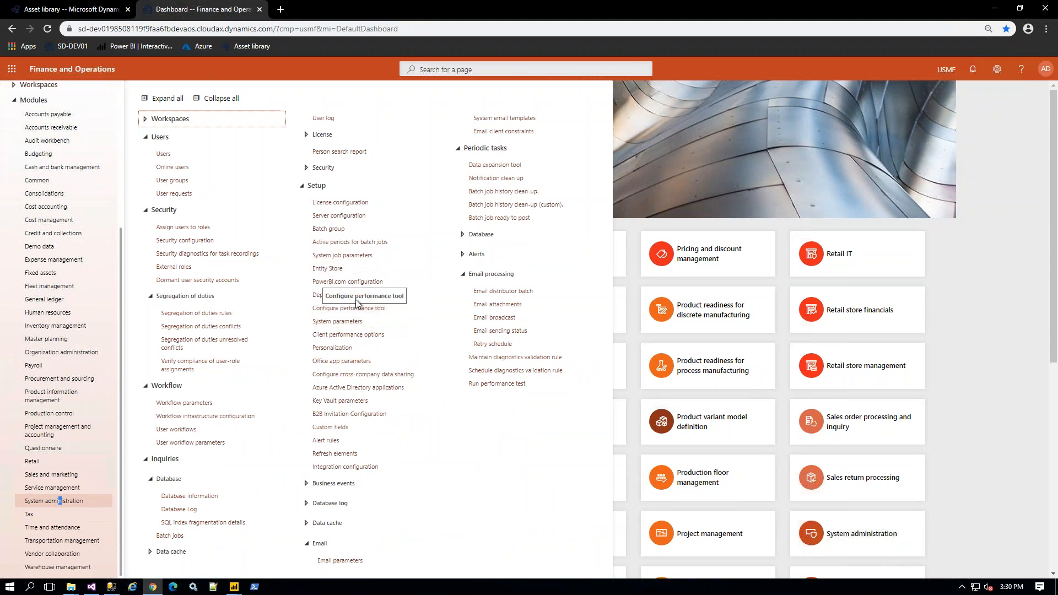
pyautogui.click(336, 269)
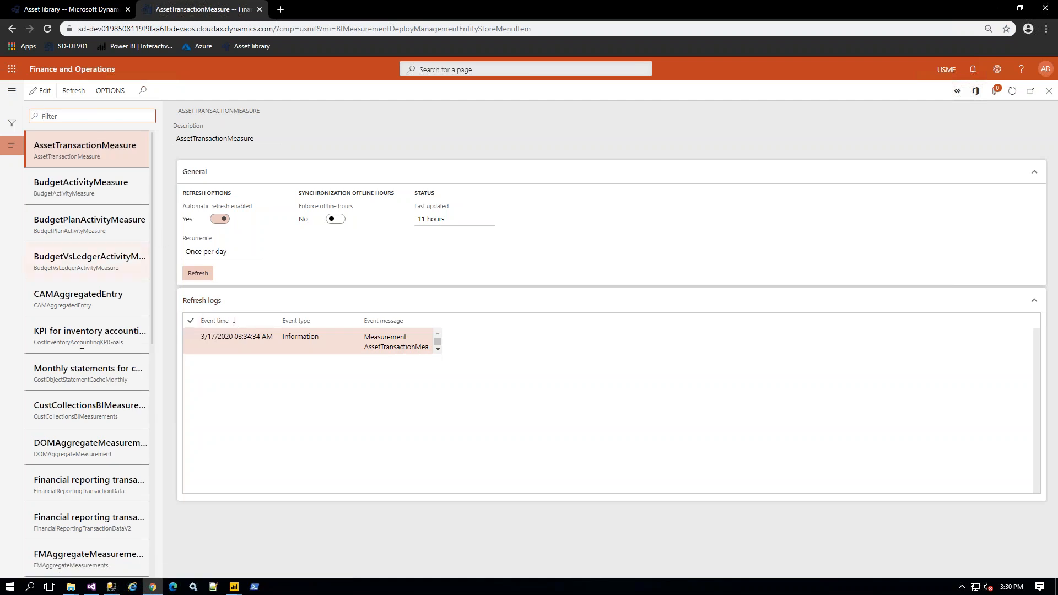
pyautogui.scroll(-15, 91, 450)
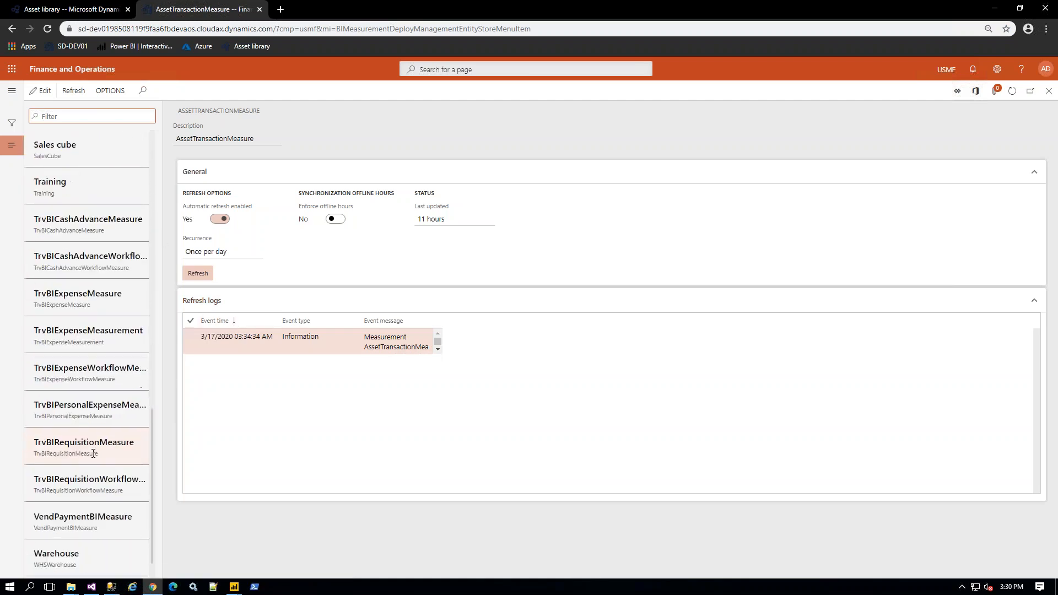
pyautogui.scroll(15, 93, 453)
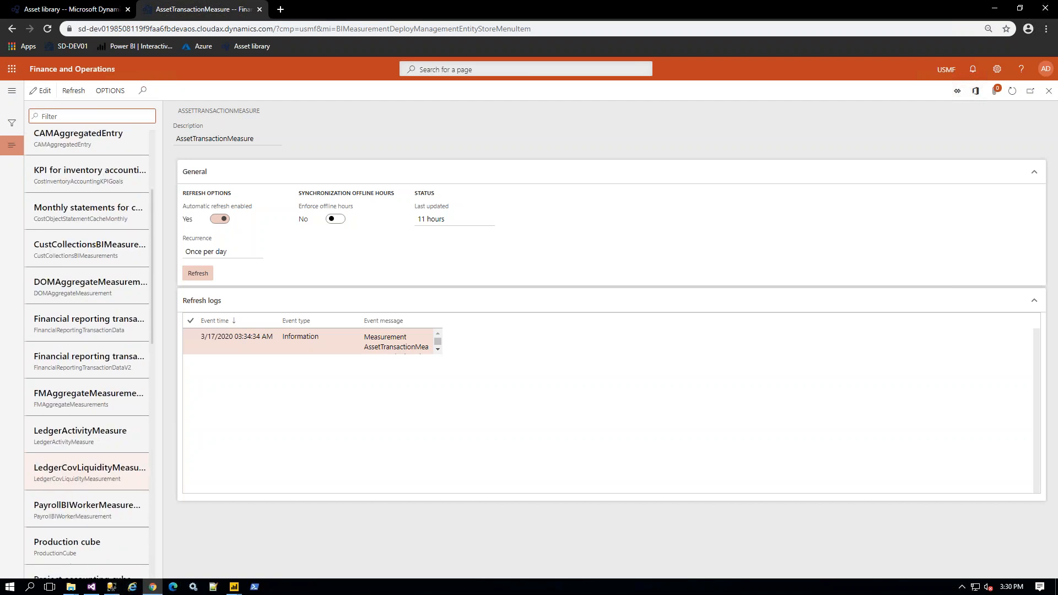
pyautogui.click(1049, 94)
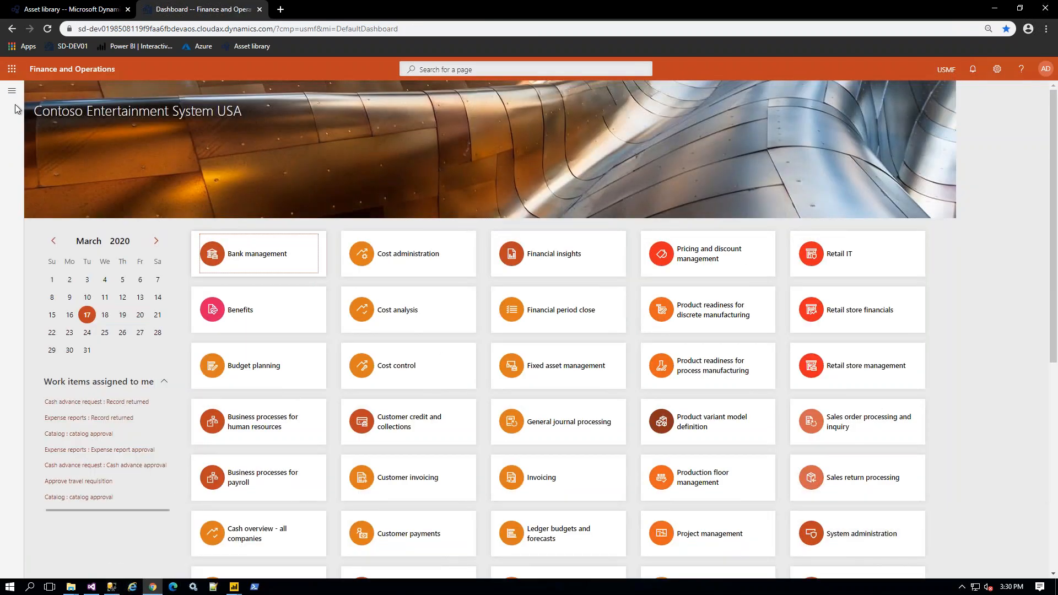
pyautogui.click(10, 94)
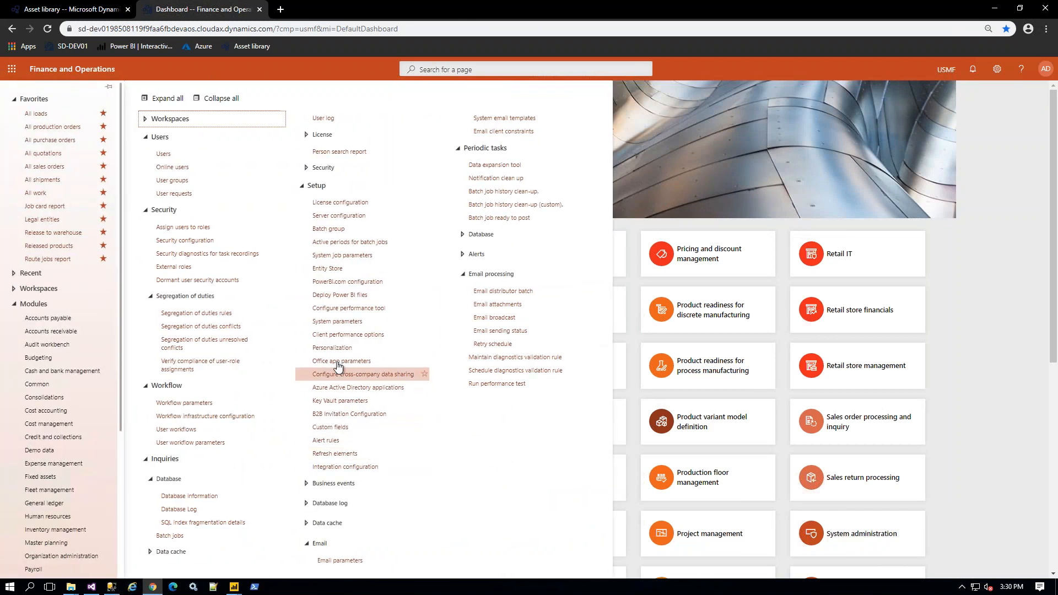
pyautogui.click(346, 297)
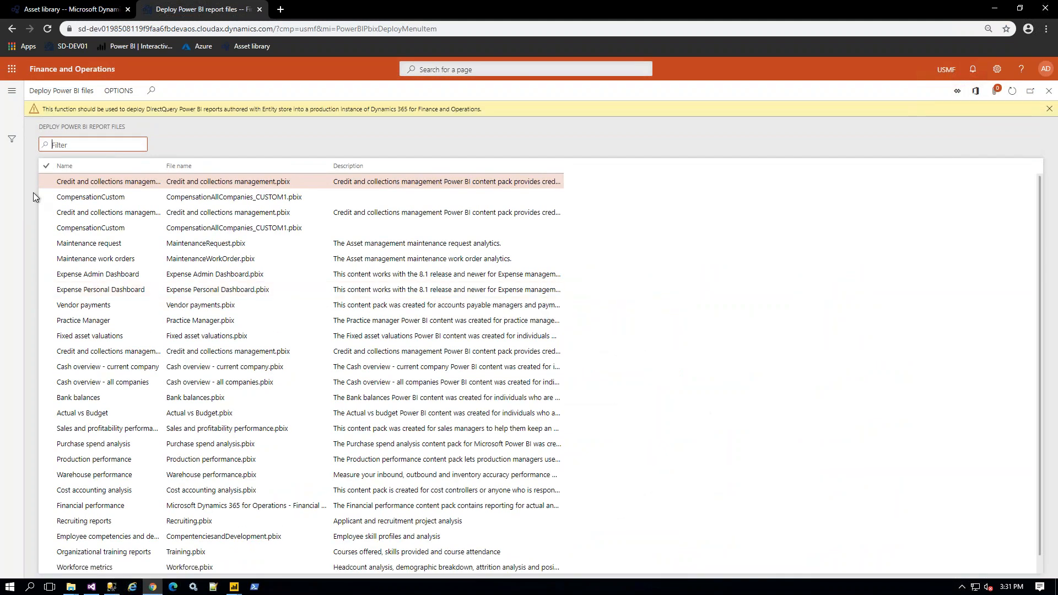
pyautogui.click(1049, 109)
pyautogui.press('Down')
pyautogui.press('Down')
pyautogui.press('Down')
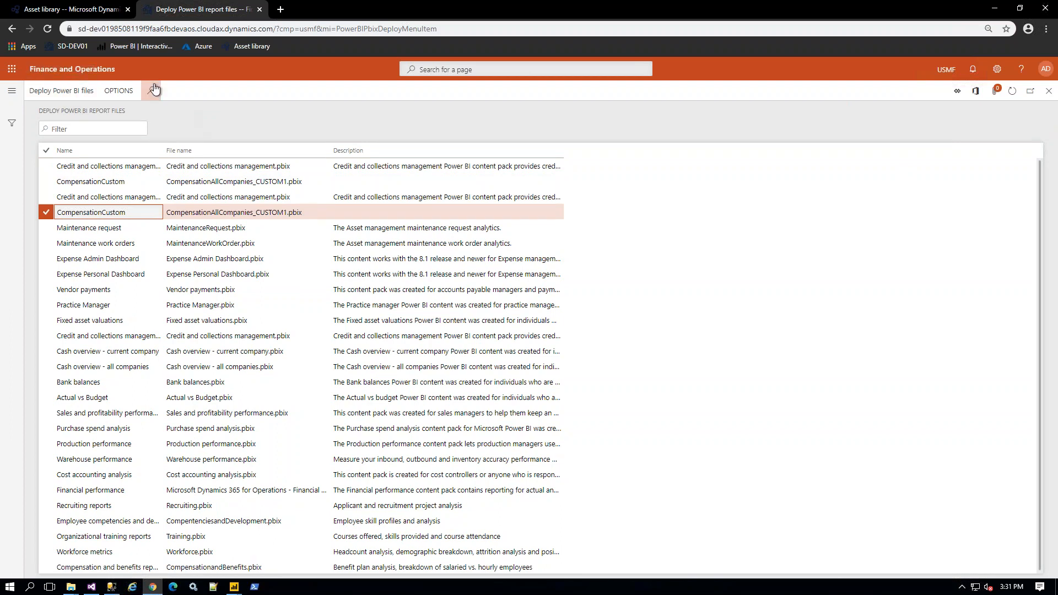
pyautogui.click(1049, 90)
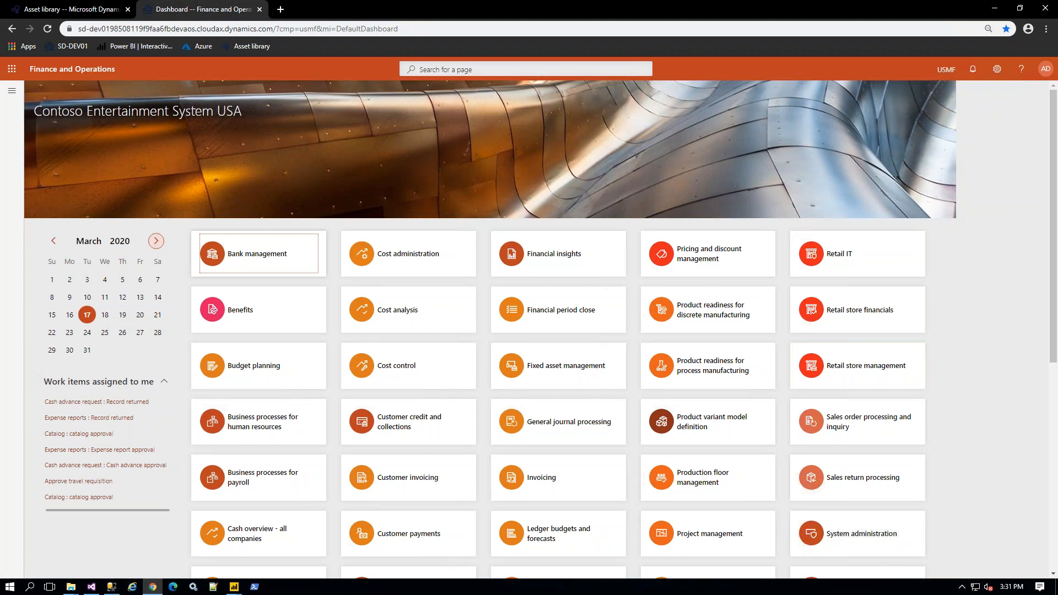
# Step: Add CompensationAllCompanies_CUSTOM1 and Customer Profitability Sample from the report catalog to the workspace
pyautogui.scroll(-7, 176, 526)
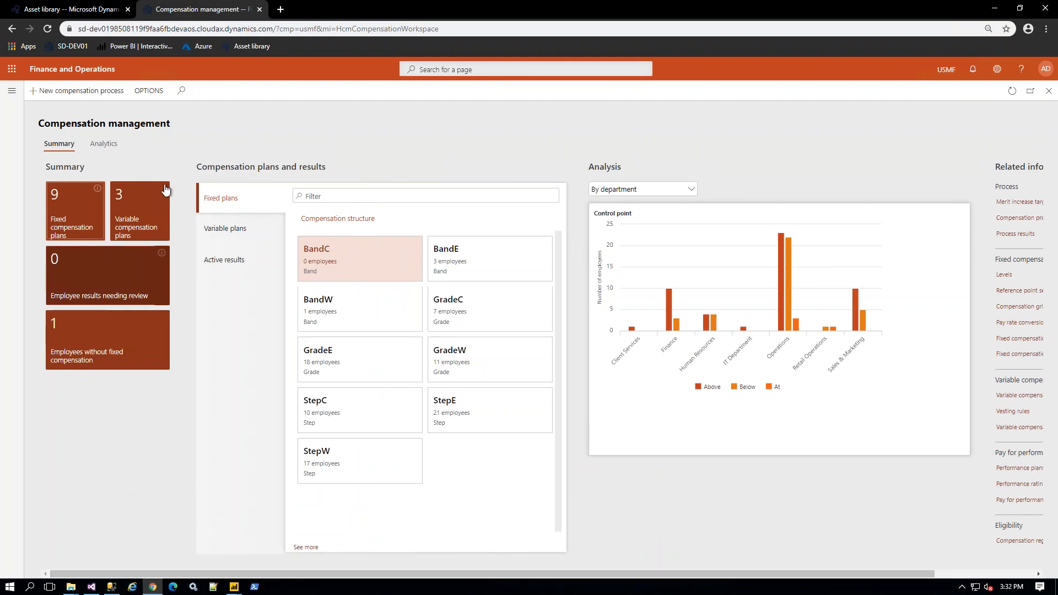
pyautogui.click(153, 92)
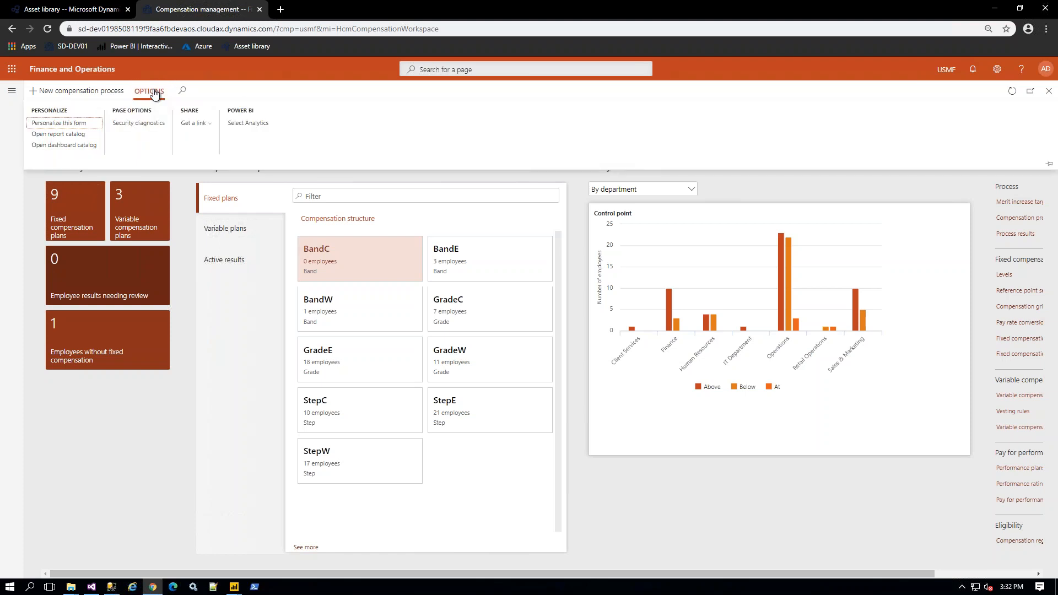
pyautogui.click(65, 135)
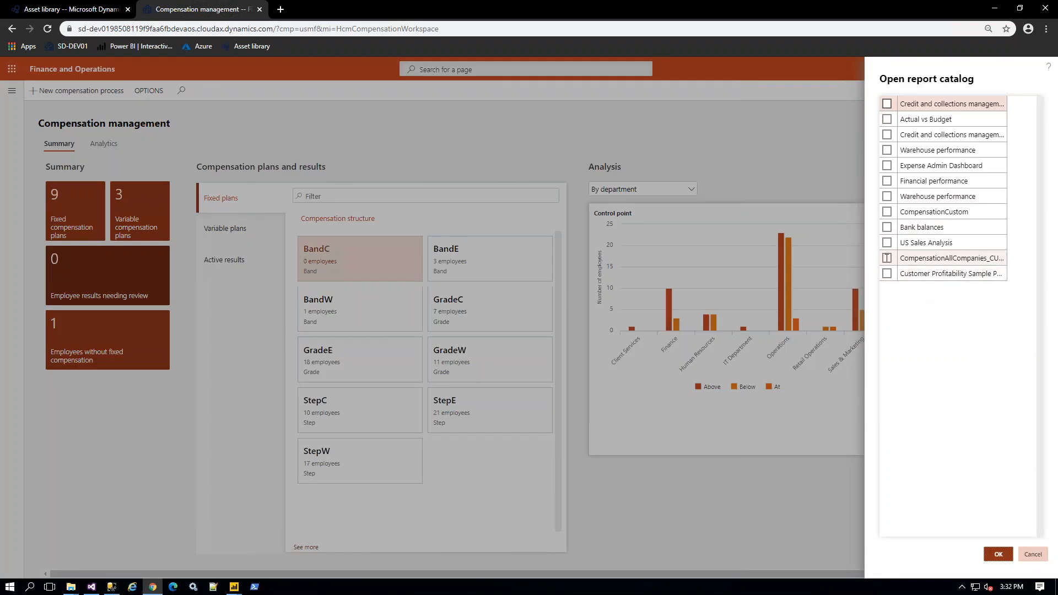
pyautogui.click(887, 258)
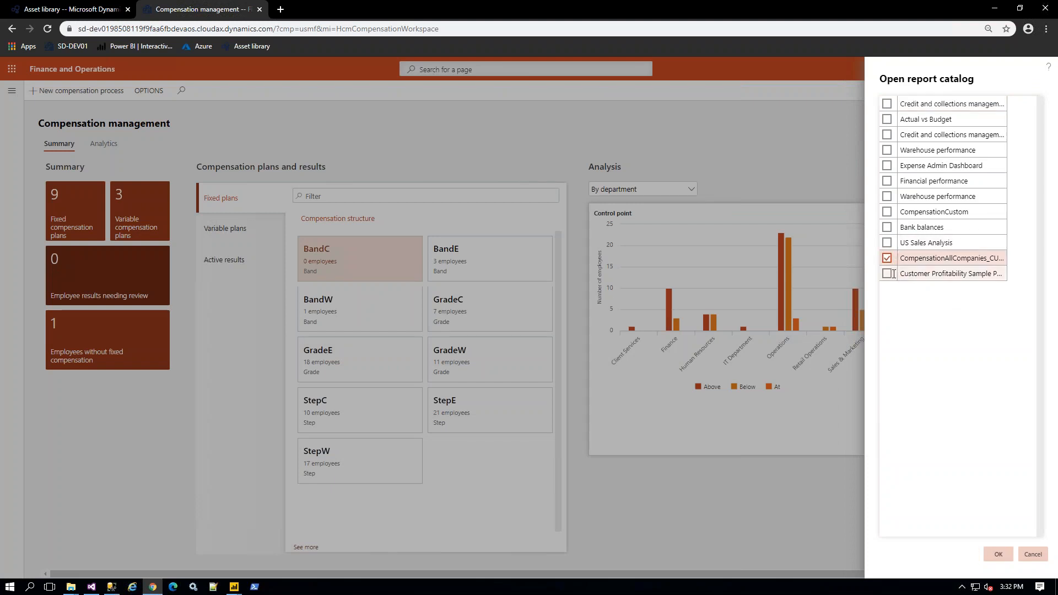
pyautogui.click(888, 273)
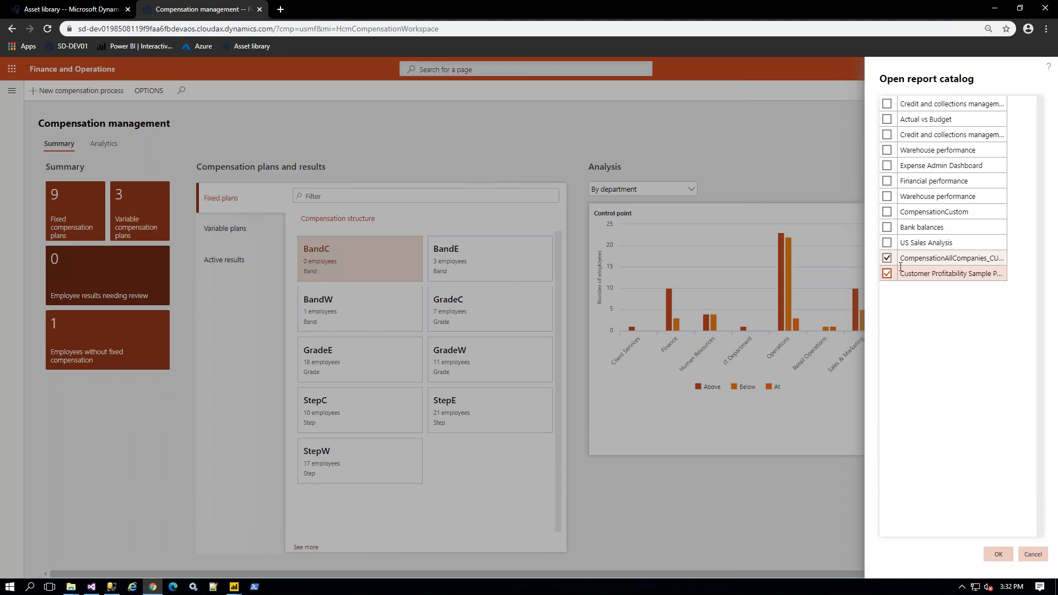
pyautogui.click(998, 555)
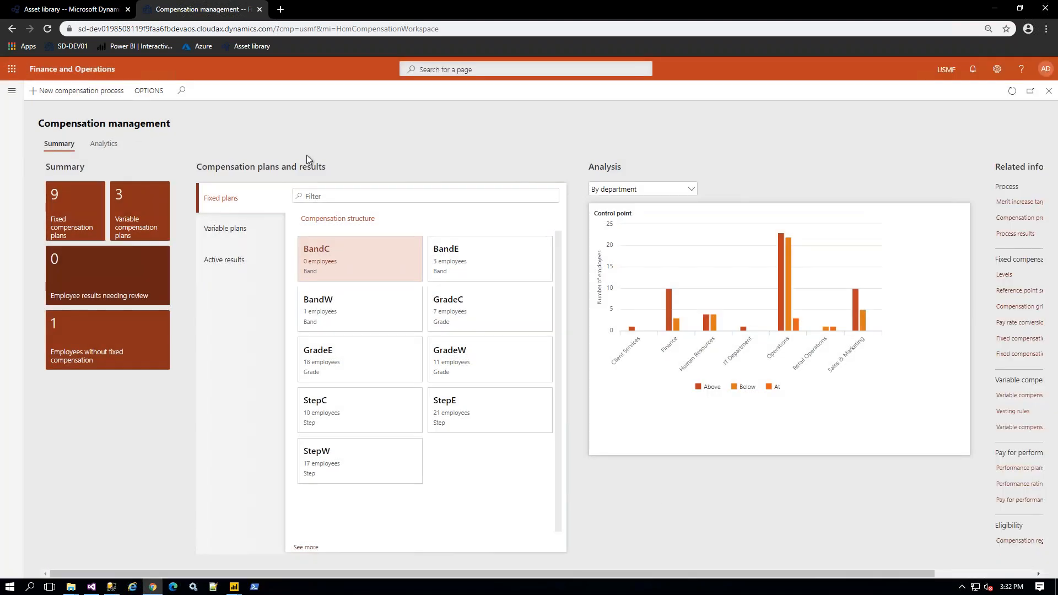
# Step: Reload the workspace, preview CompensationAllCompanies_CUSTOM1 under Power BI Reports, then switch to Analytics
pyautogui.click(47, 31)
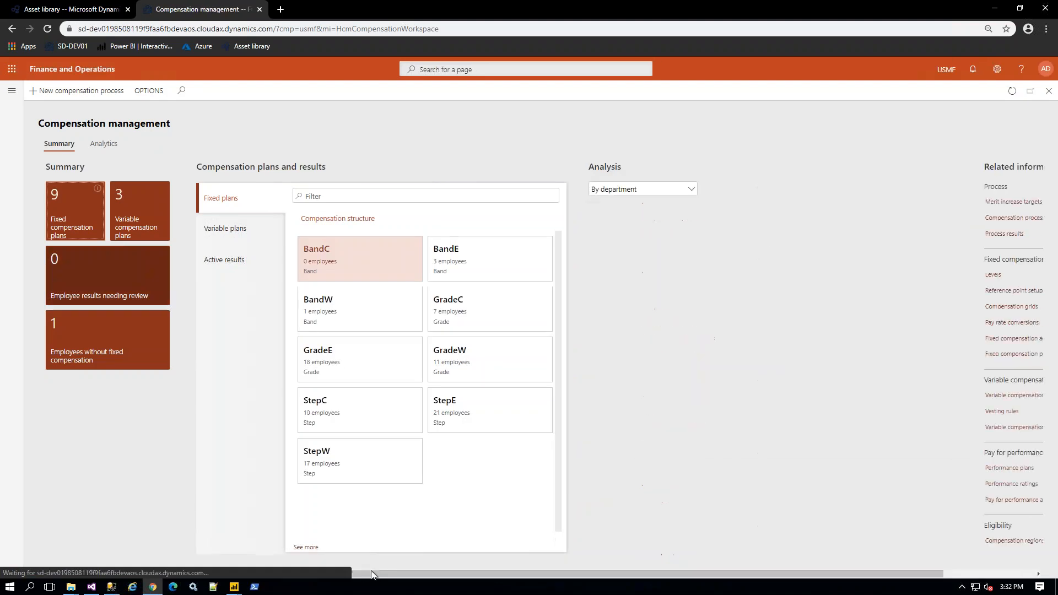
pyautogui.moveTo(372, 575); pyautogui.dragTo(512, 588)
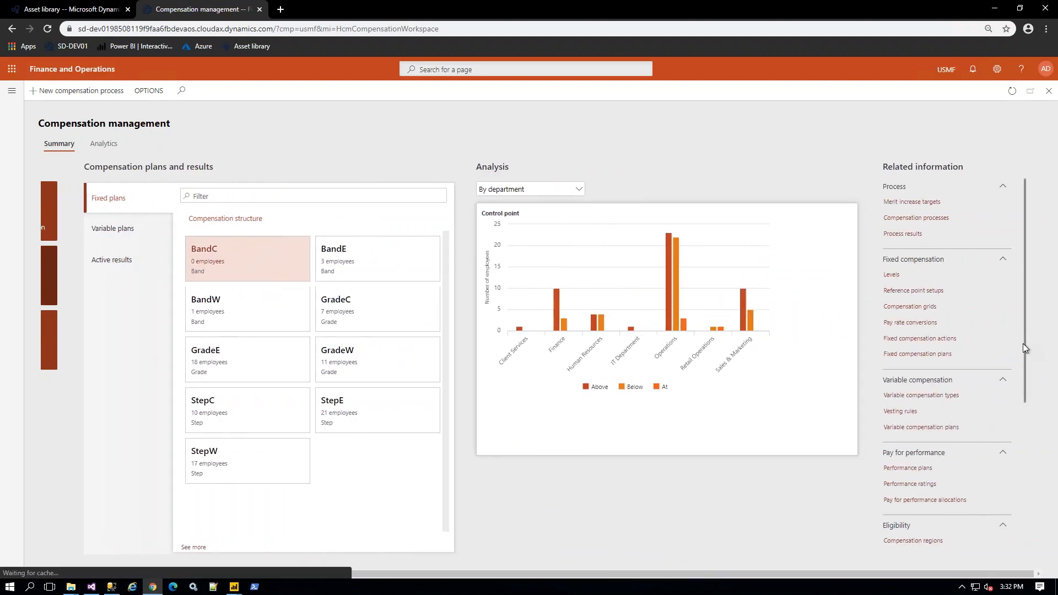
pyautogui.moveTo(1027, 358); pyautogui.dragTo(1033, 548)
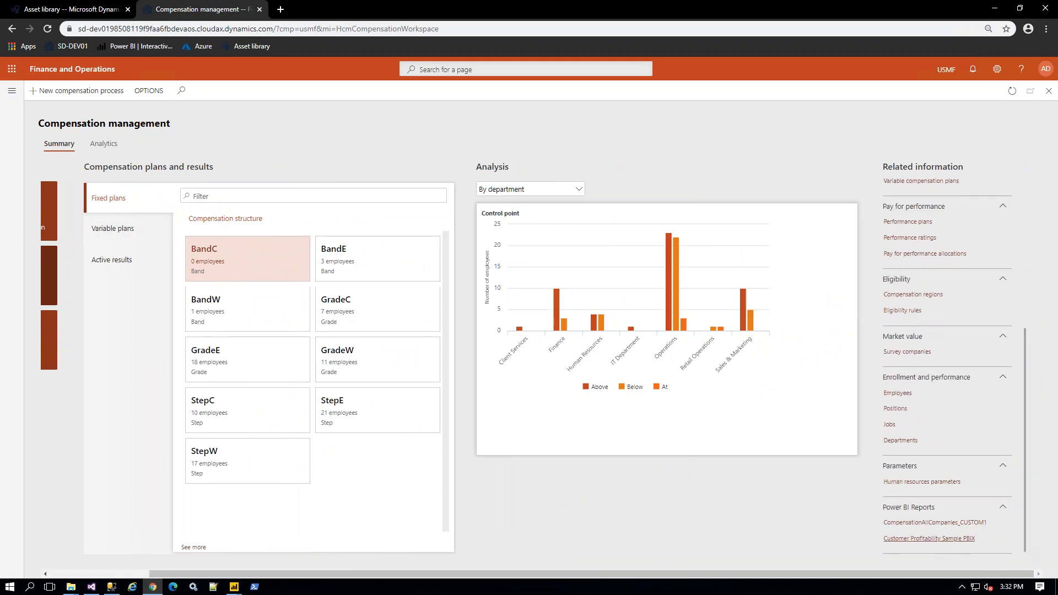
pyautogui.click(933, 524)
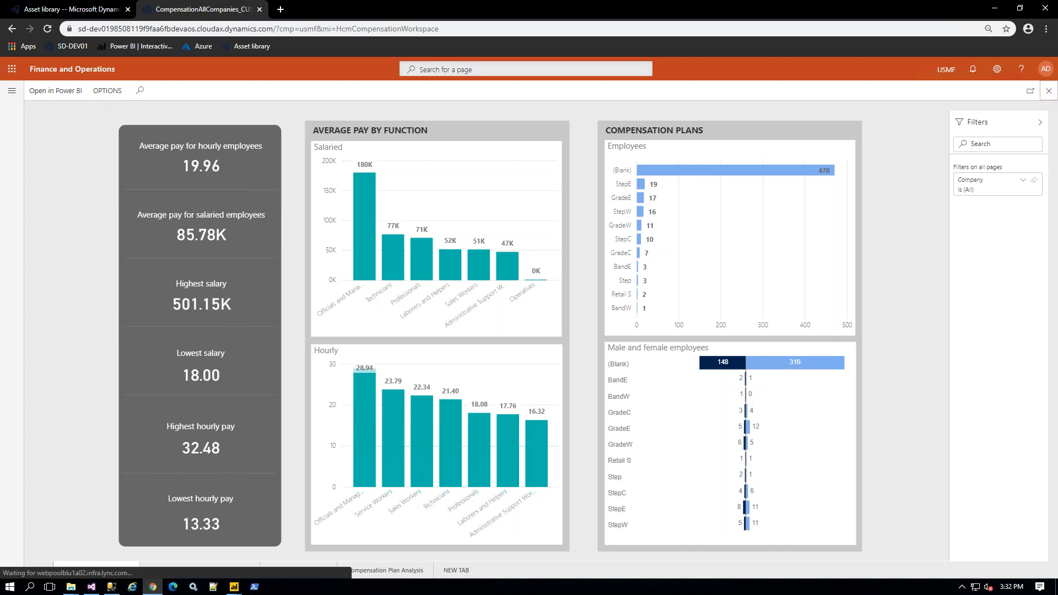
pyautogui.click(1049, 91)
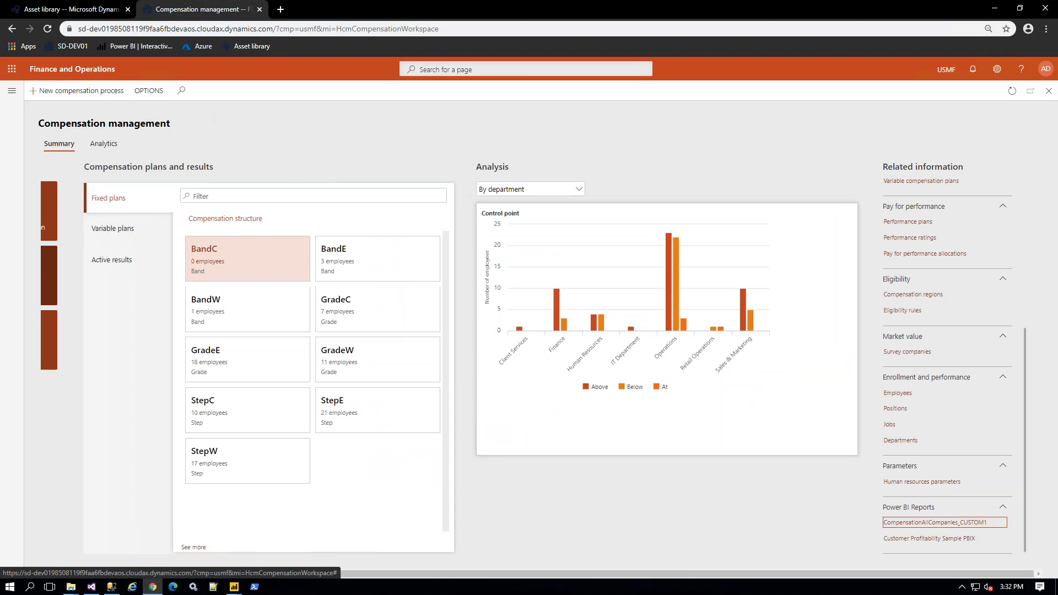
pyautogui.click(105, 144)
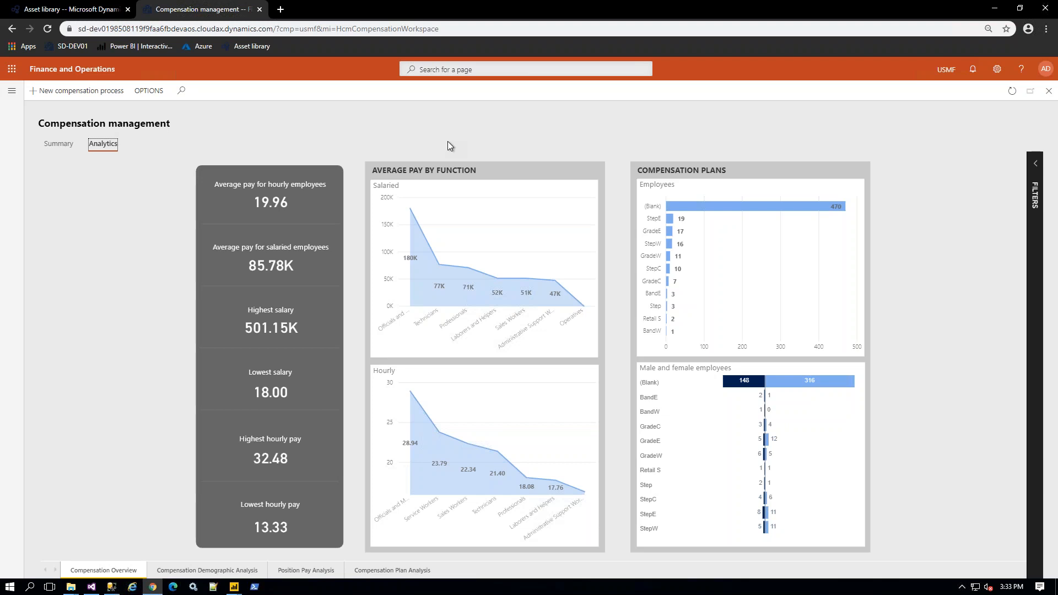
# Step: Choose OPTIONS > Edit Analytics to open CompensationAllCompanies_CUSTOM1 for editing
pyautogui.click(122, 201)
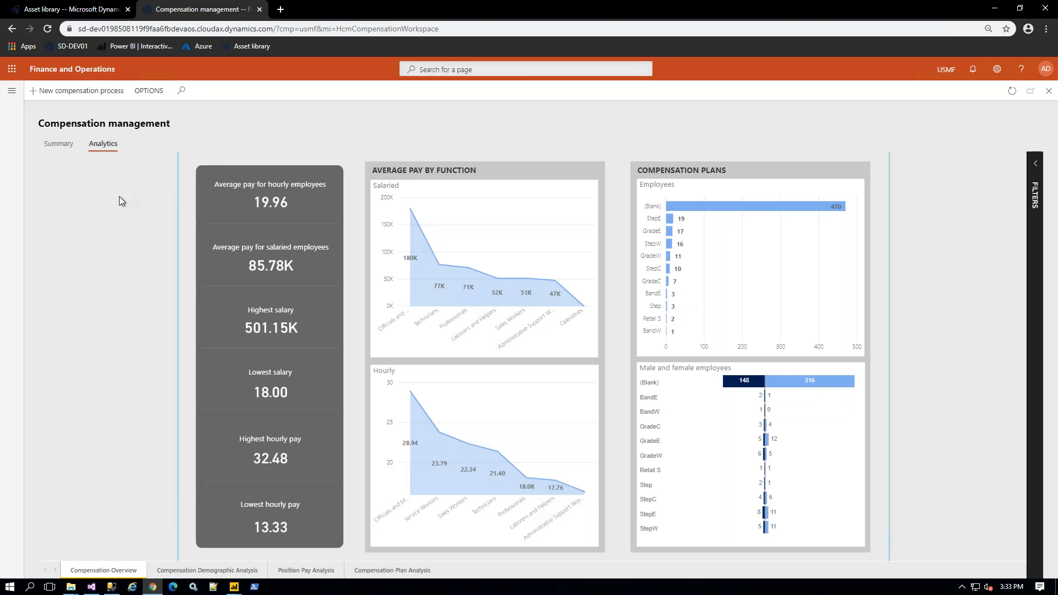
pyautogui.click(154, 99)
pyautogui.click(246, 134)
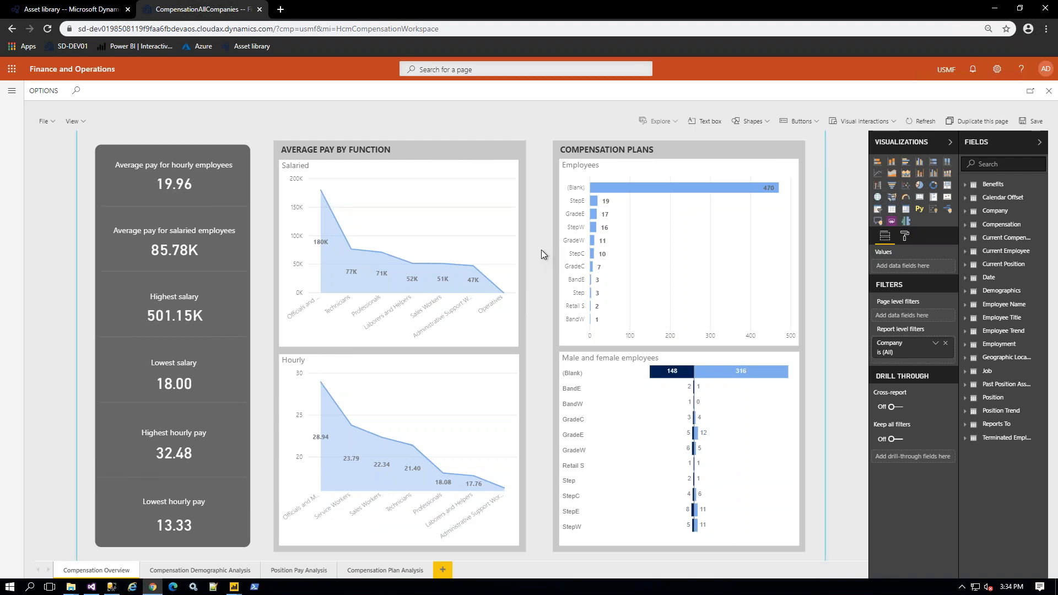
# Step: Make the Salaried average-pay chart a pie chart, nudge the Employees chart, and add Page 1
pyautogui.click(491, 226)
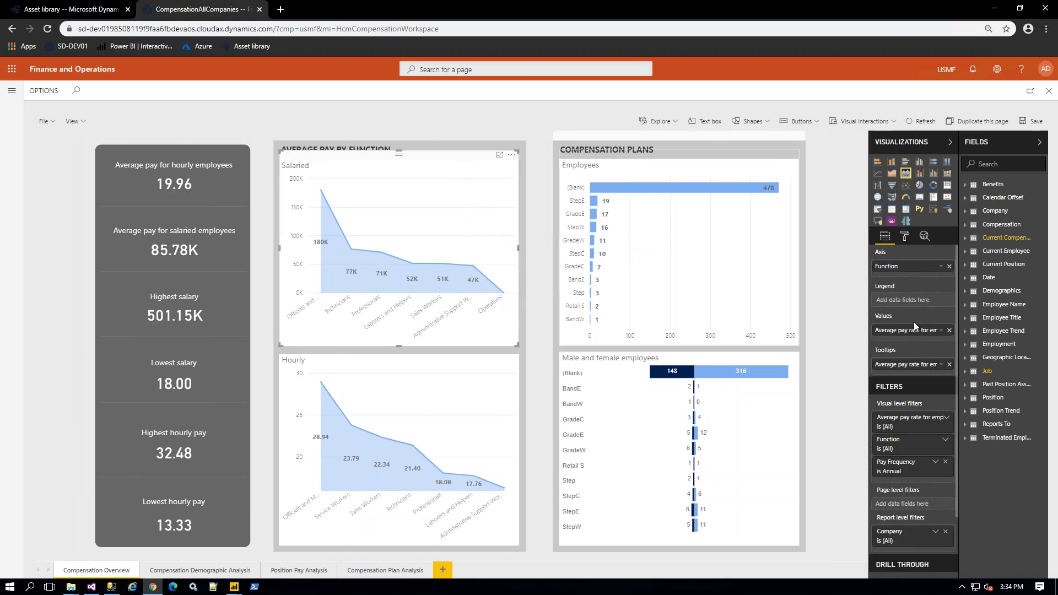
pyautogui.click(920, 186)
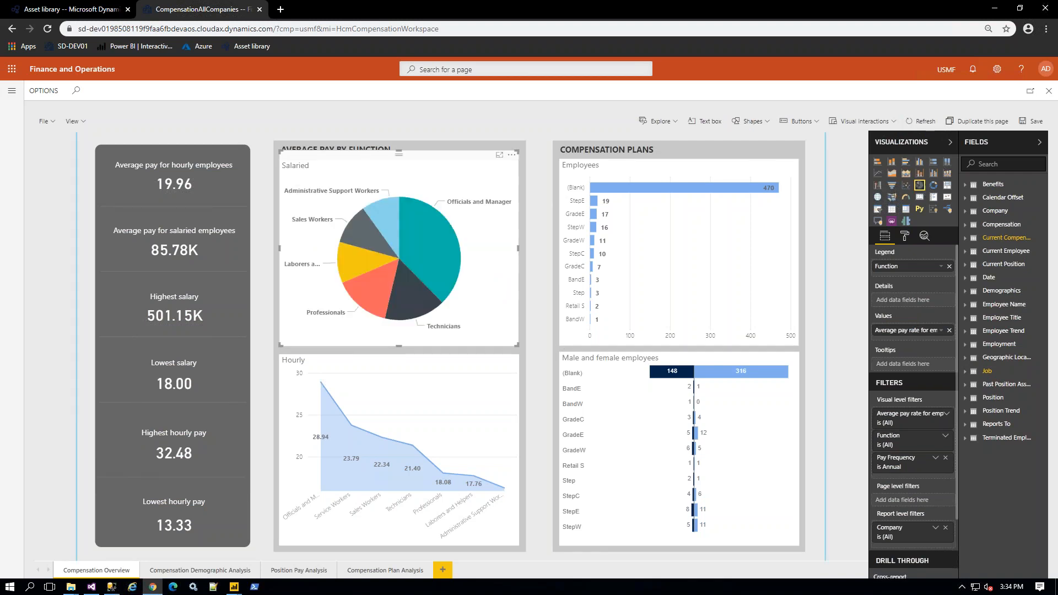
pyautogui.click(712, 154)
pyautogui.moveTo(715, 196); pyautogui.dragTo(716, 163)
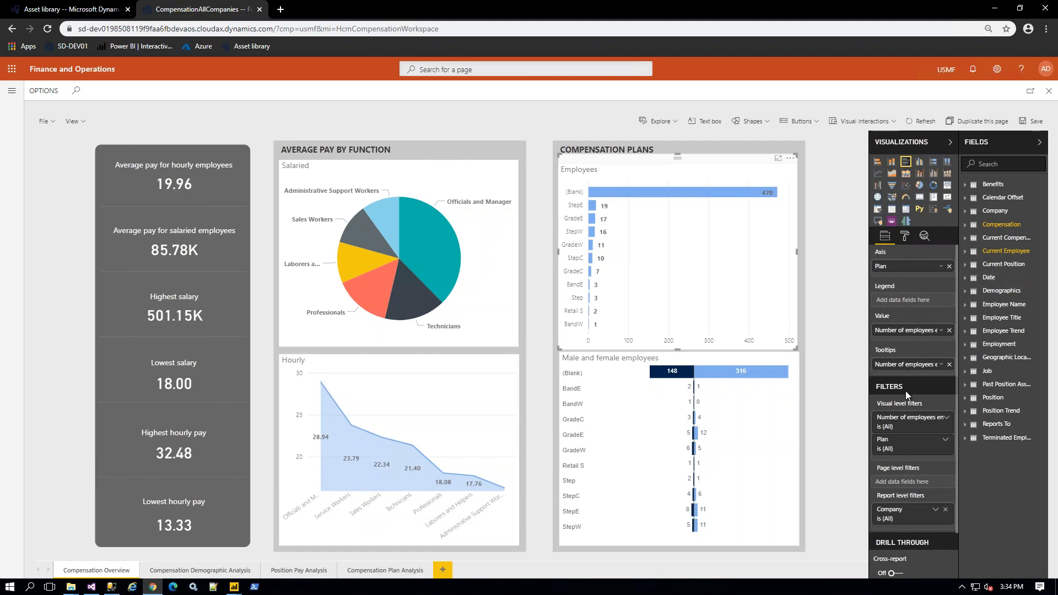
pyautogui.click(445, 570)
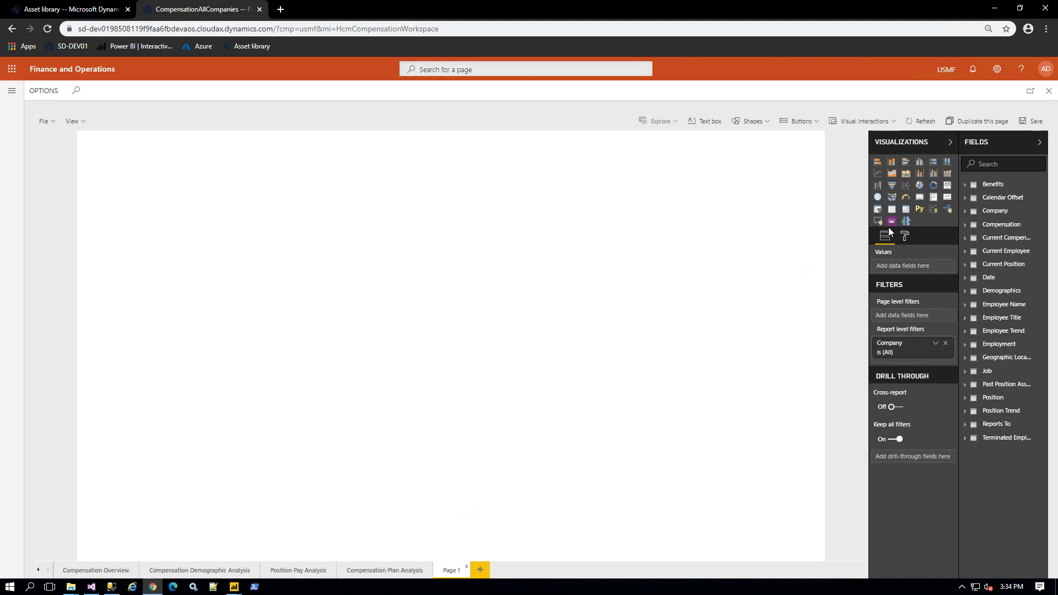
# Step: Add an enlarged pie chart and an empty table beside it on Page 1
pyautogui.click(921, 185)
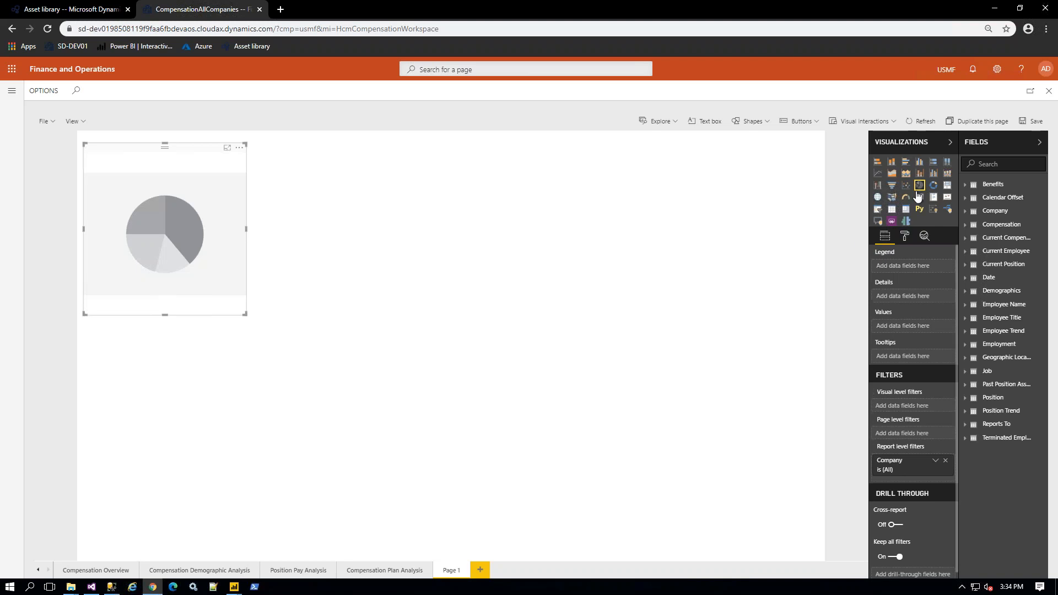
pyautogui.moveTo(246, 316); pyautogui.dragTo(366, 501)
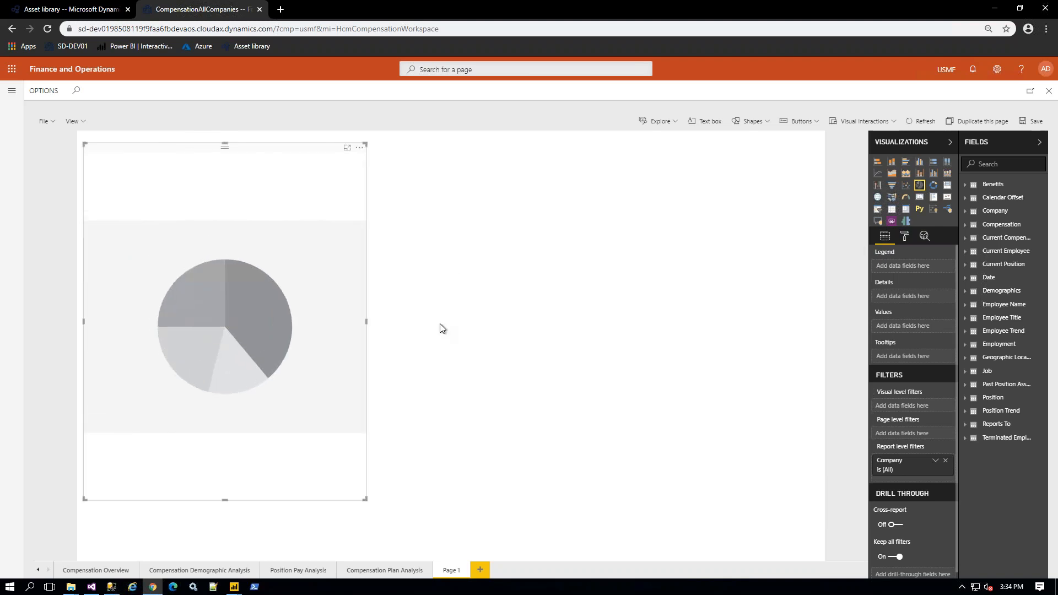
pyautogui.click(770, 282)
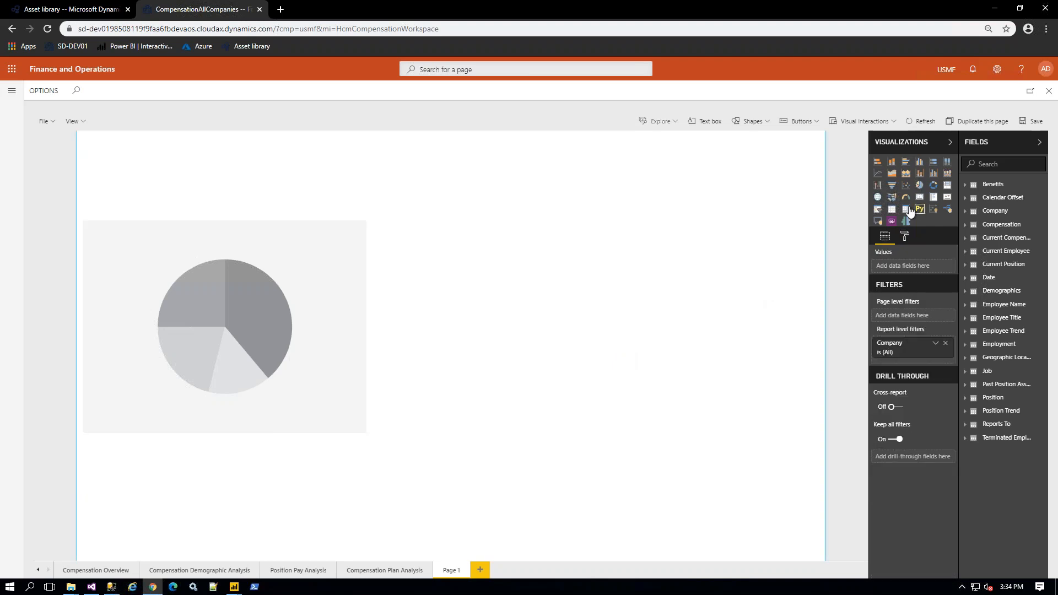
pyautogui.click(893, 211)
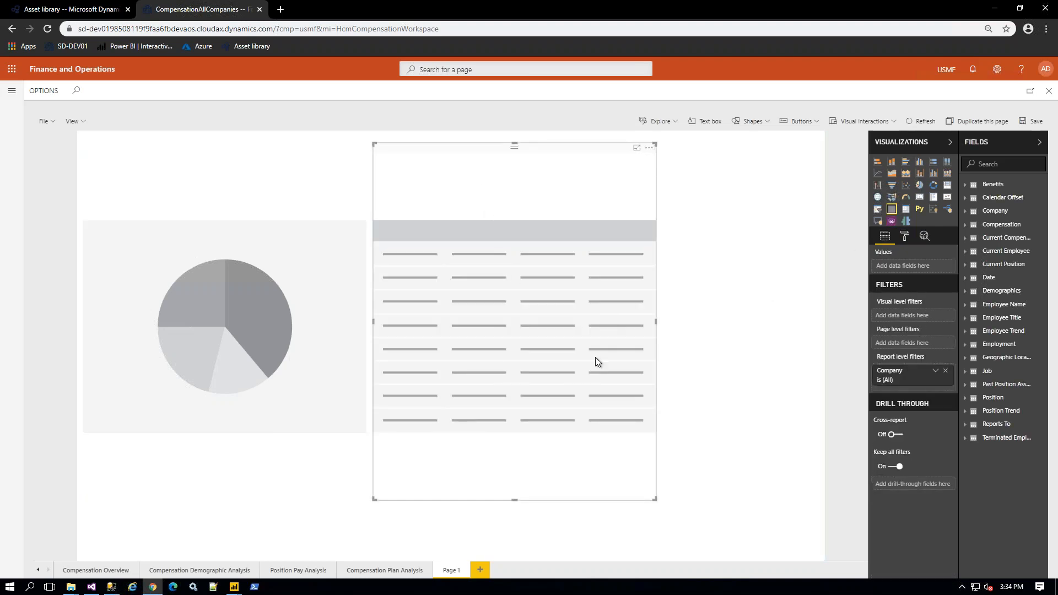
pyautogui.click(291, 191)
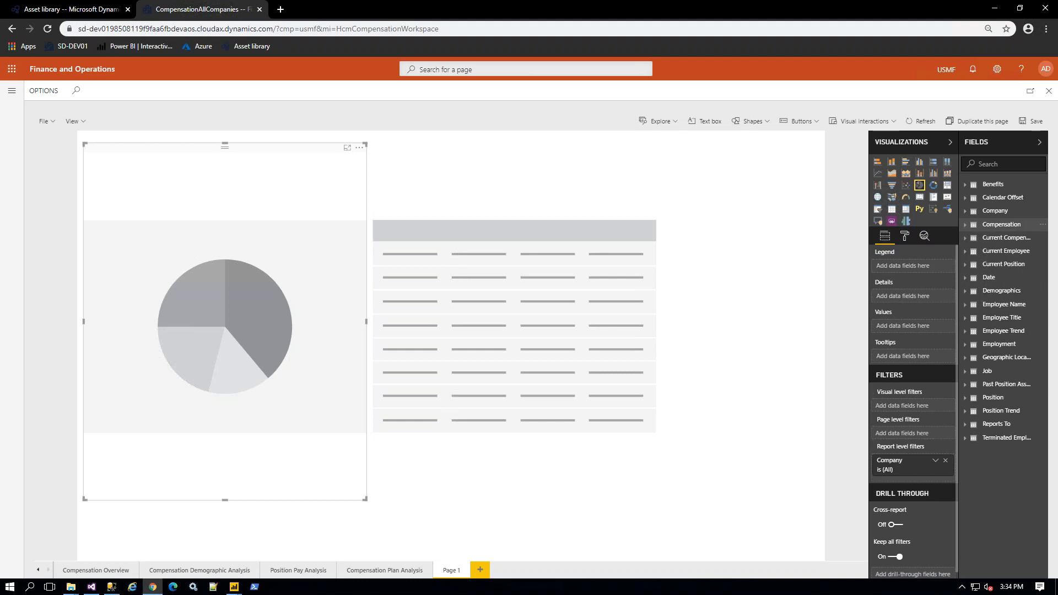
# Step: Set Current Compensation's Median pay rate as the pie chart's value
pyautogui.click(1002, 224)
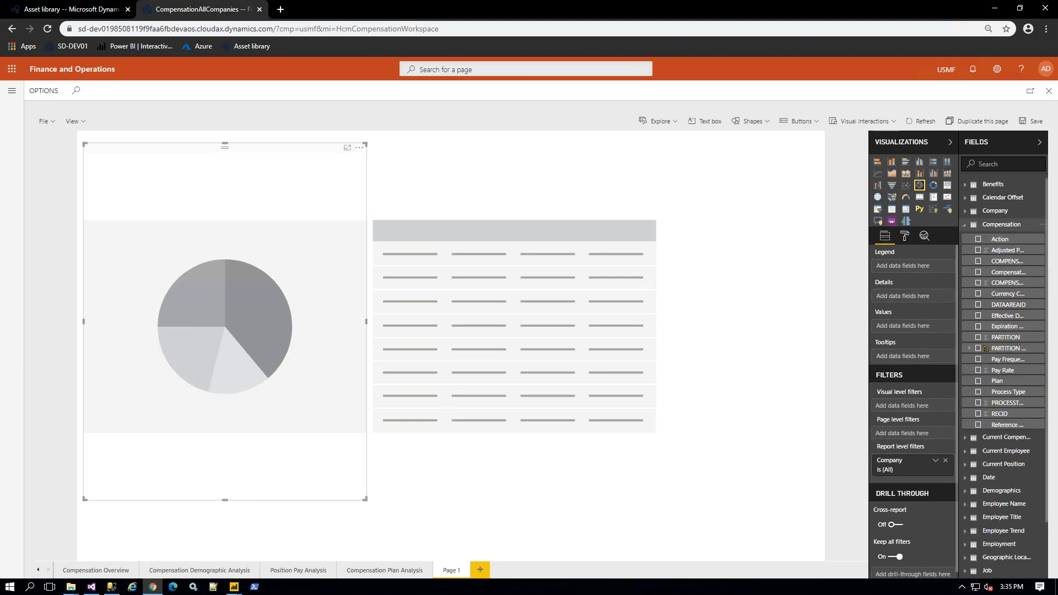
pyautogui.click(967, 225)
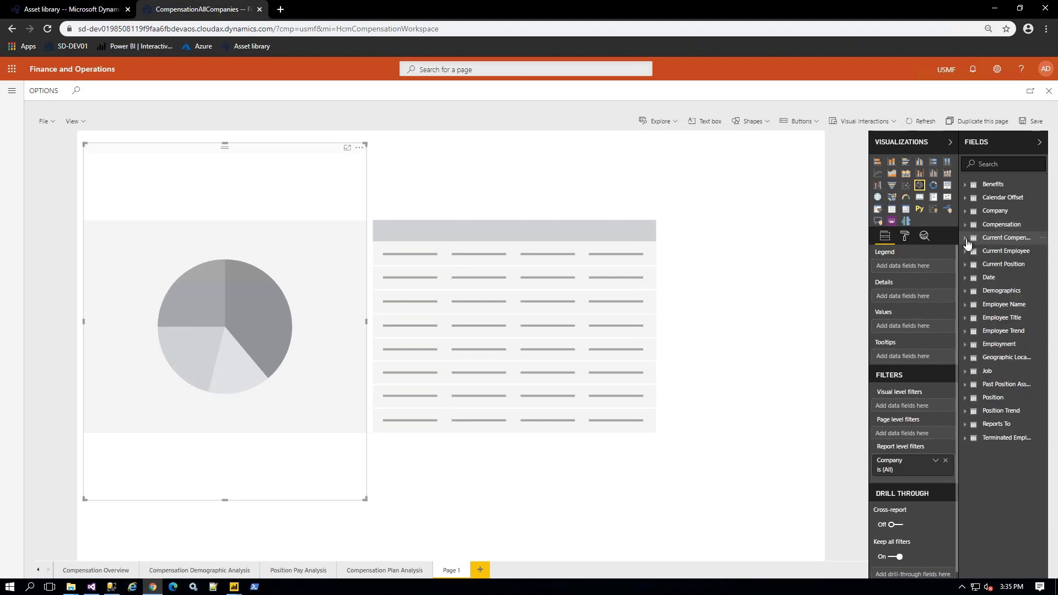
pyautogui.click(967, 238)
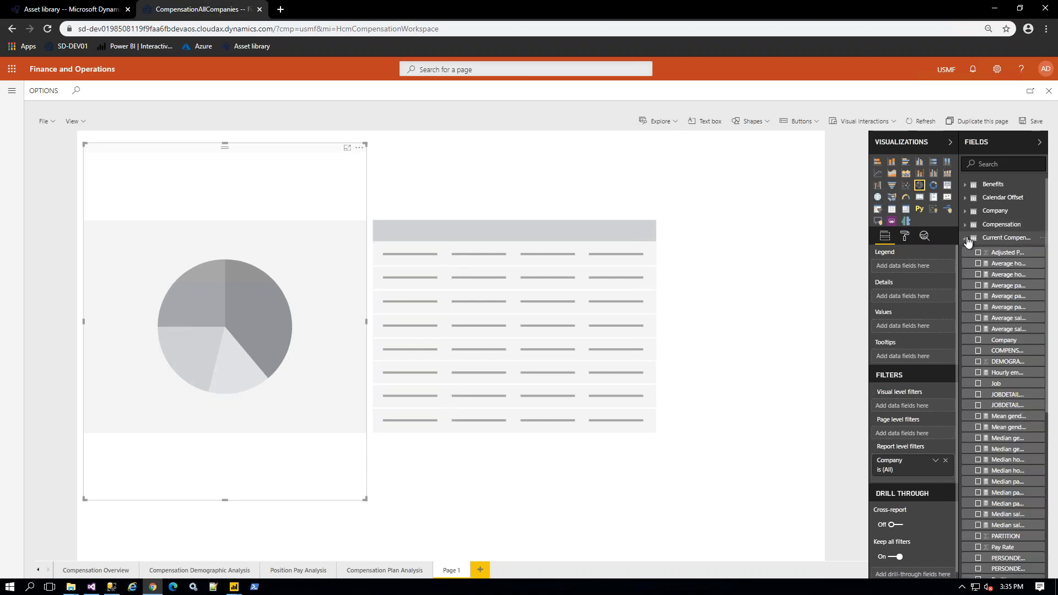
pyautogui.scroll(-2, 987, 405)
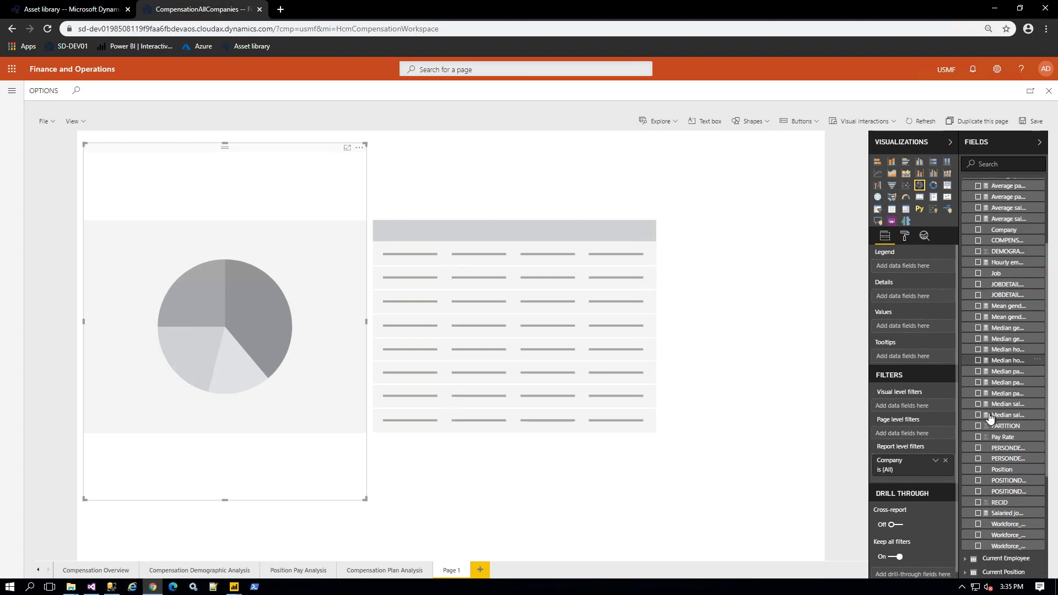
pyautogui.moveTo(960, 395); pyautogui.dragTo(848, 411)
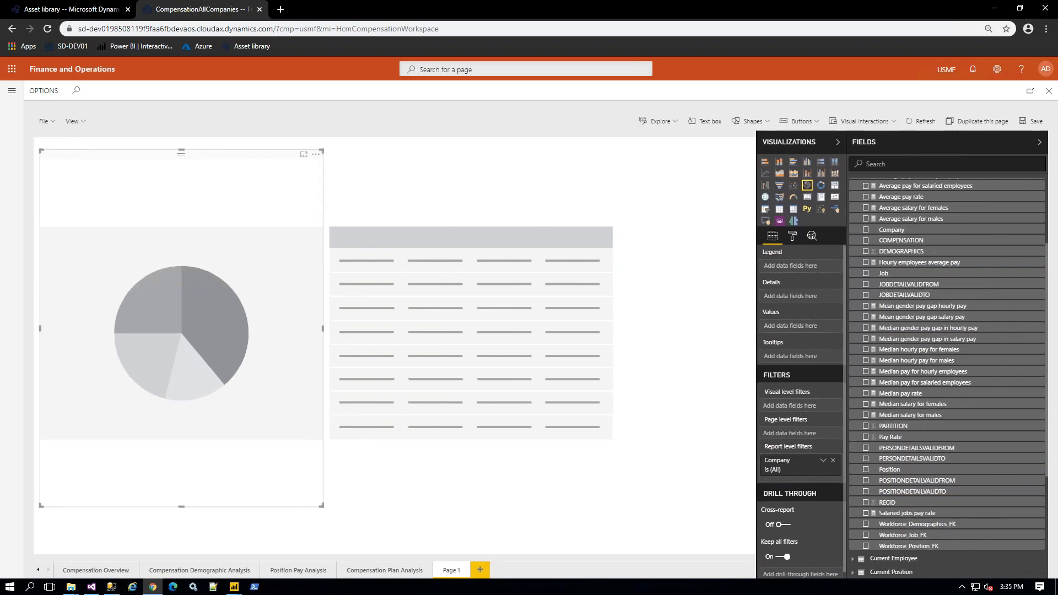
pyautogui.click(866, 395)
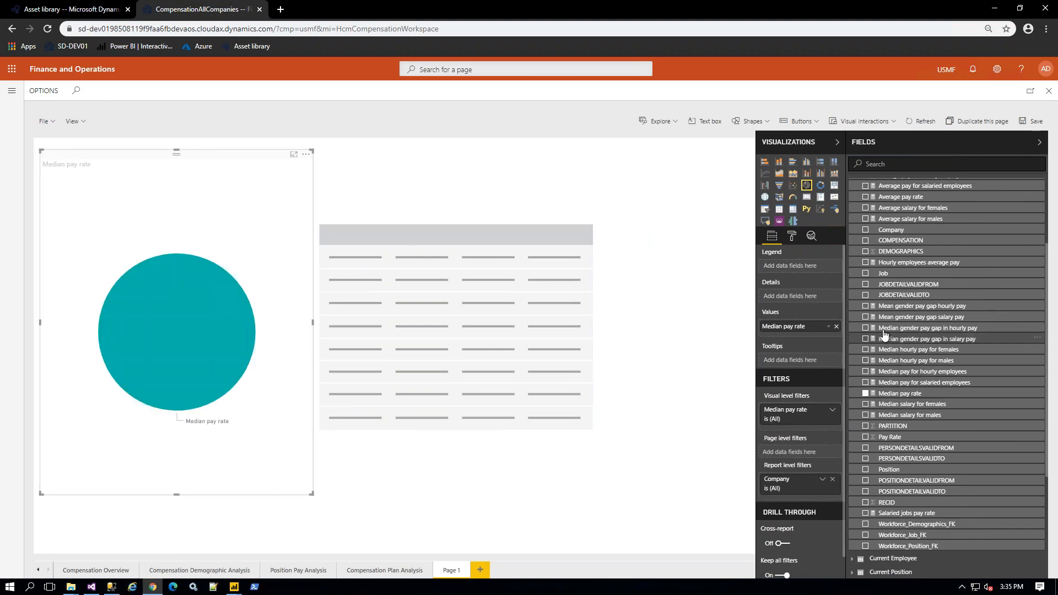
pyautogui.scroll(2, 890, 316)
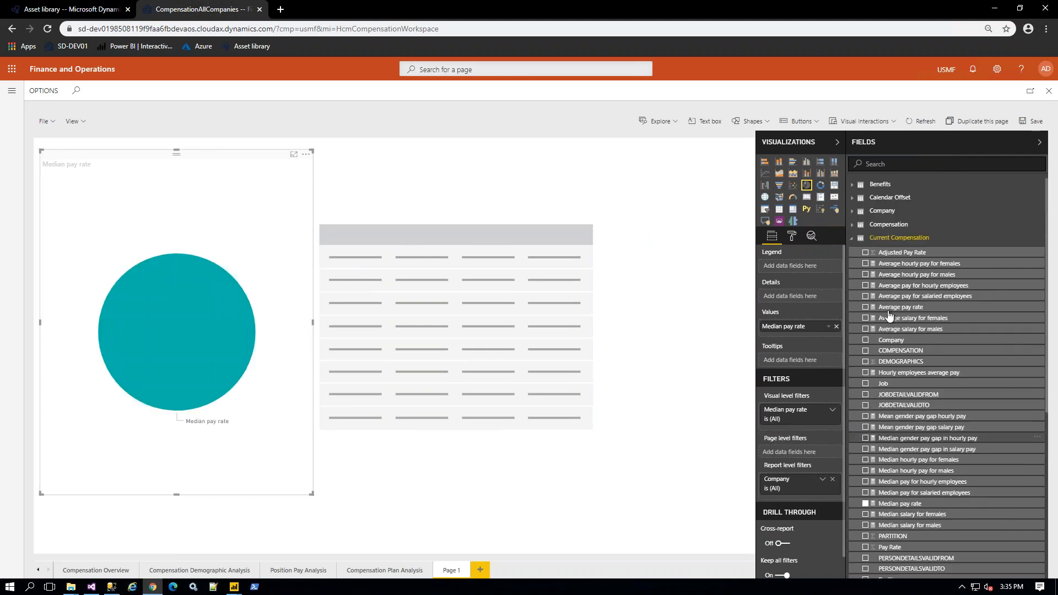
pyautogui.click(852, 241)
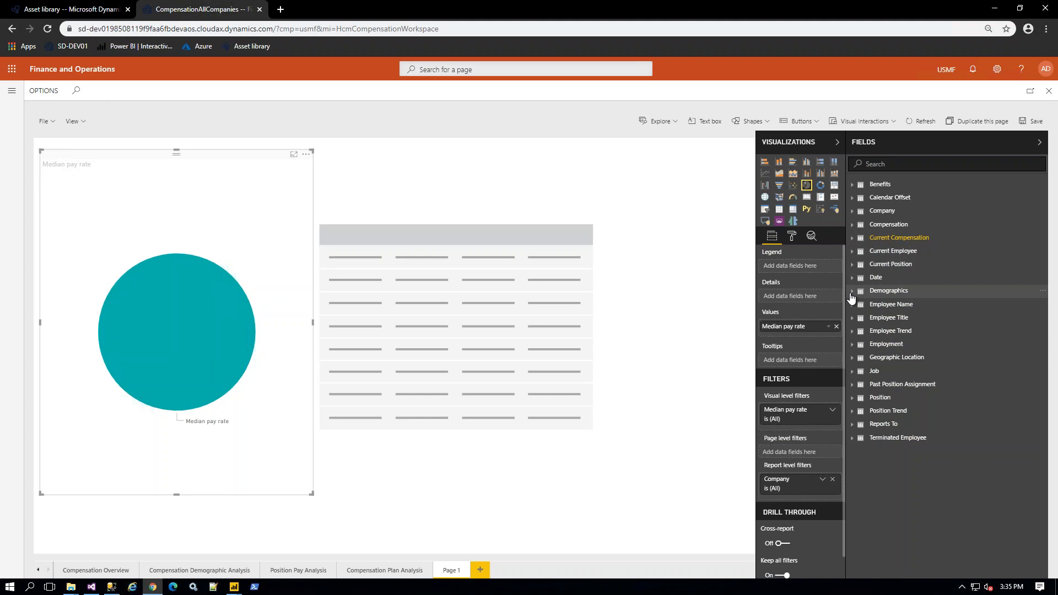
# Step: Split the pie chart by Demographics Ethnic Origin, leaving the table selected
pyautogui.click(852, 292)
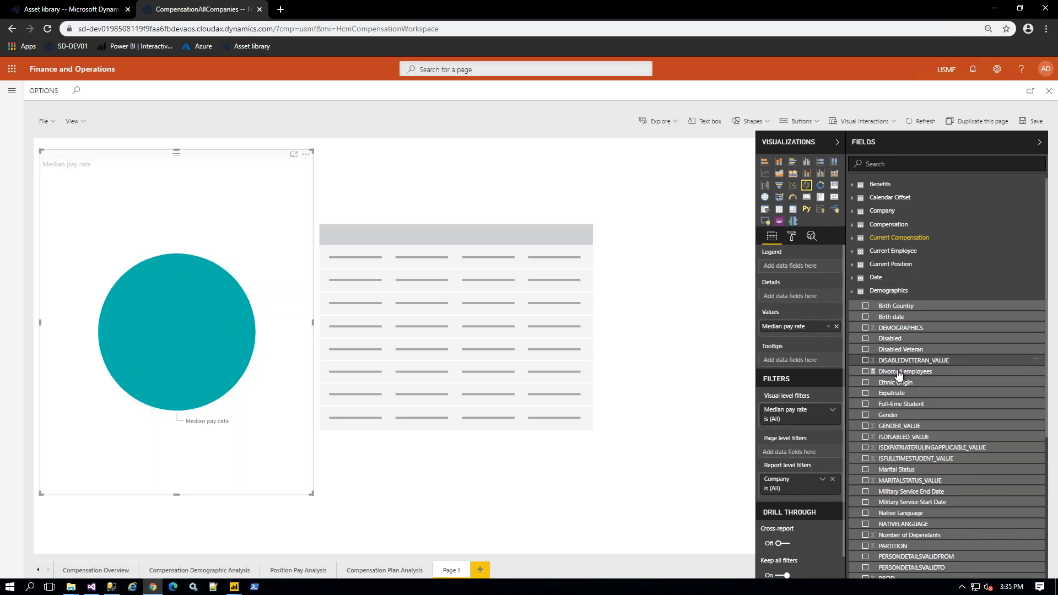
pyautogui.scroll(-1, 893, 369)
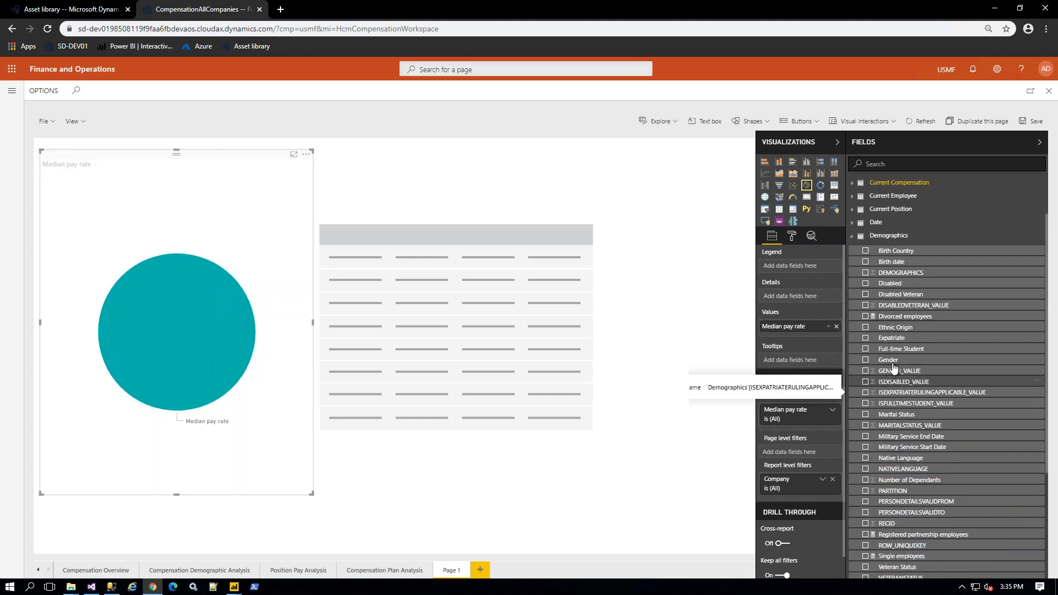
pyautogui.click(866, 328)
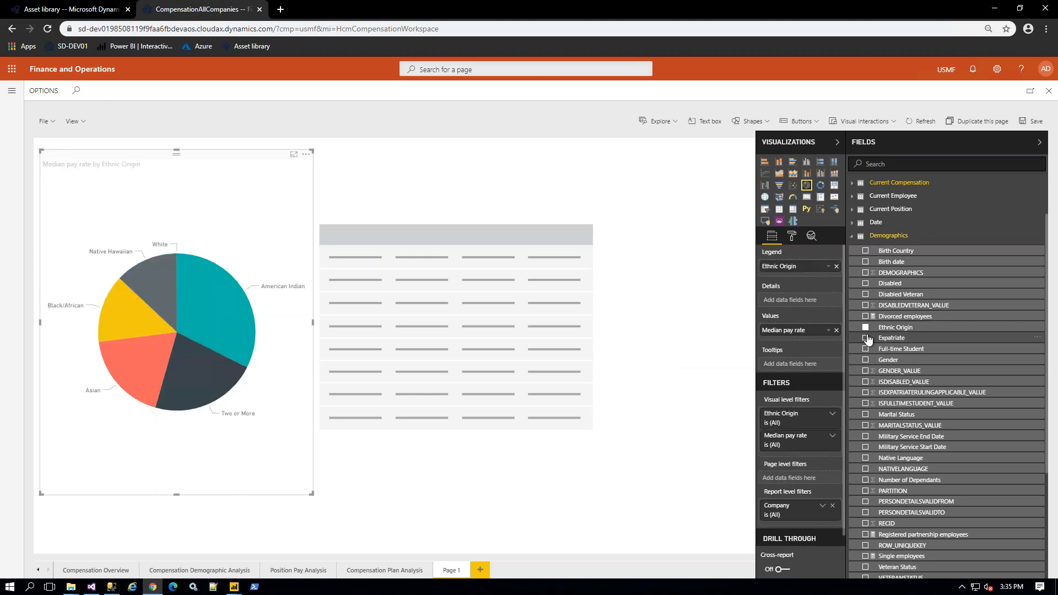
pyautogui.click(508, 198)
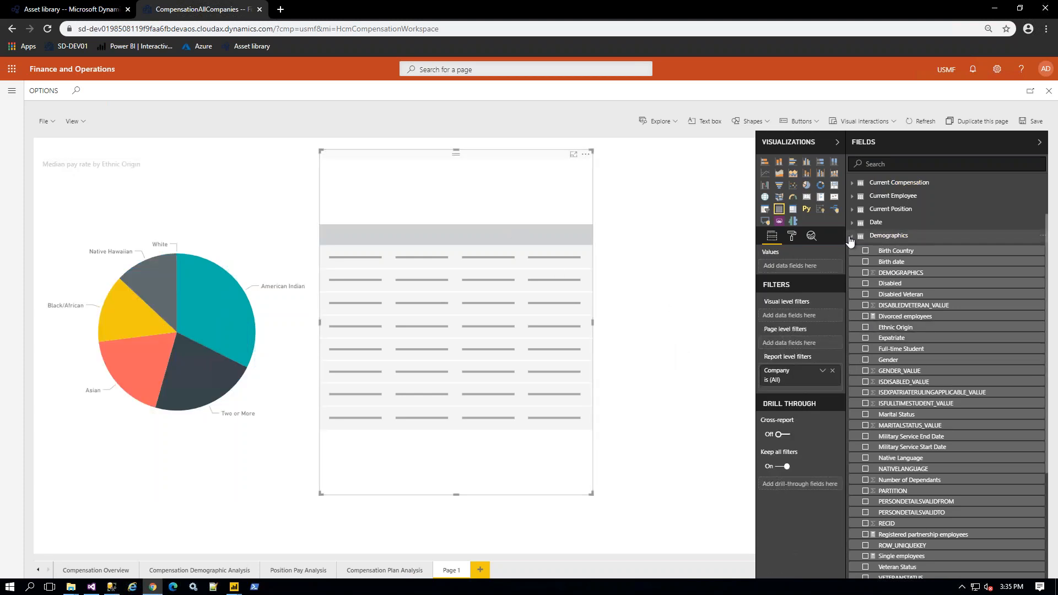
pyautogui.click(853, 238)
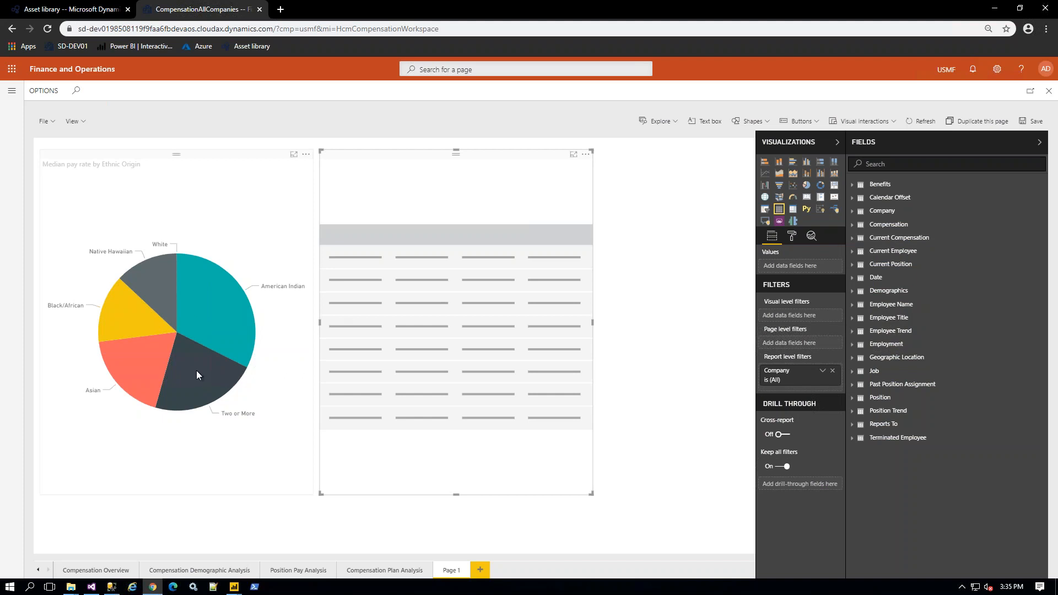
pyautogui.moveTo(198, 375)
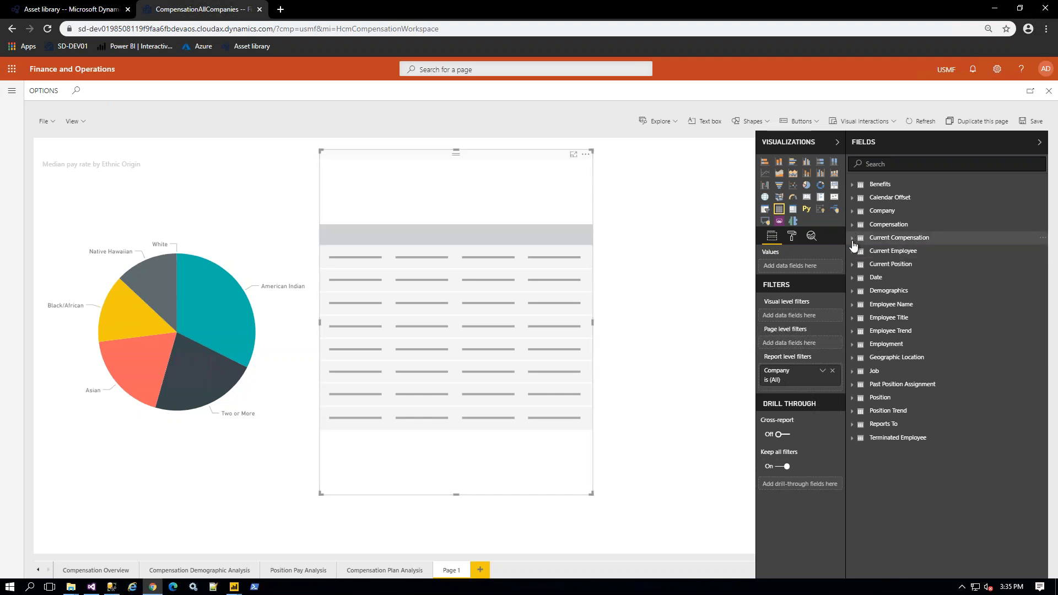
pyautogui.click(853, 239)
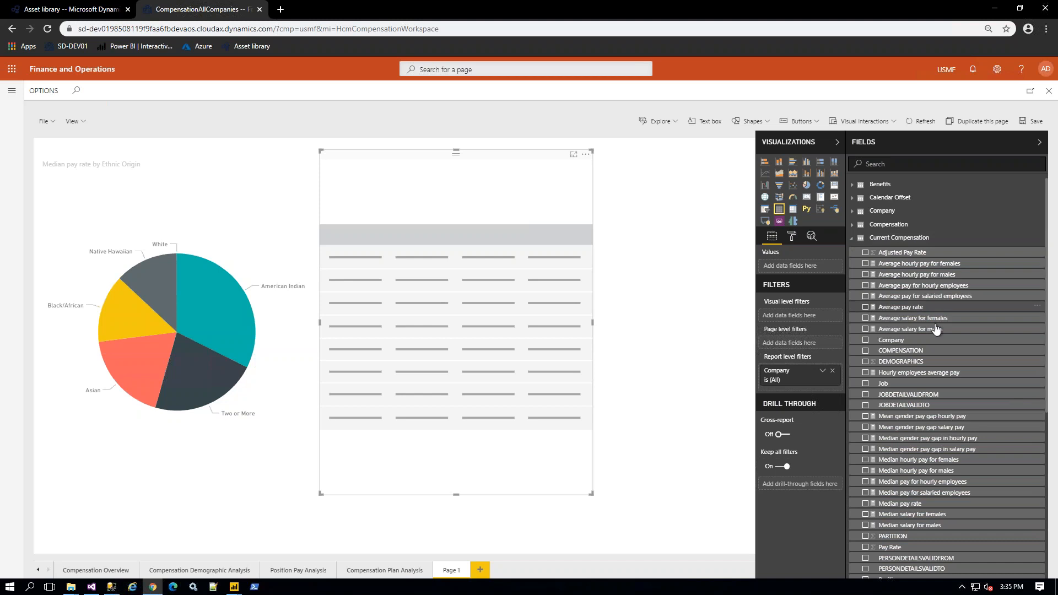
pyautogui.click(865, 384)
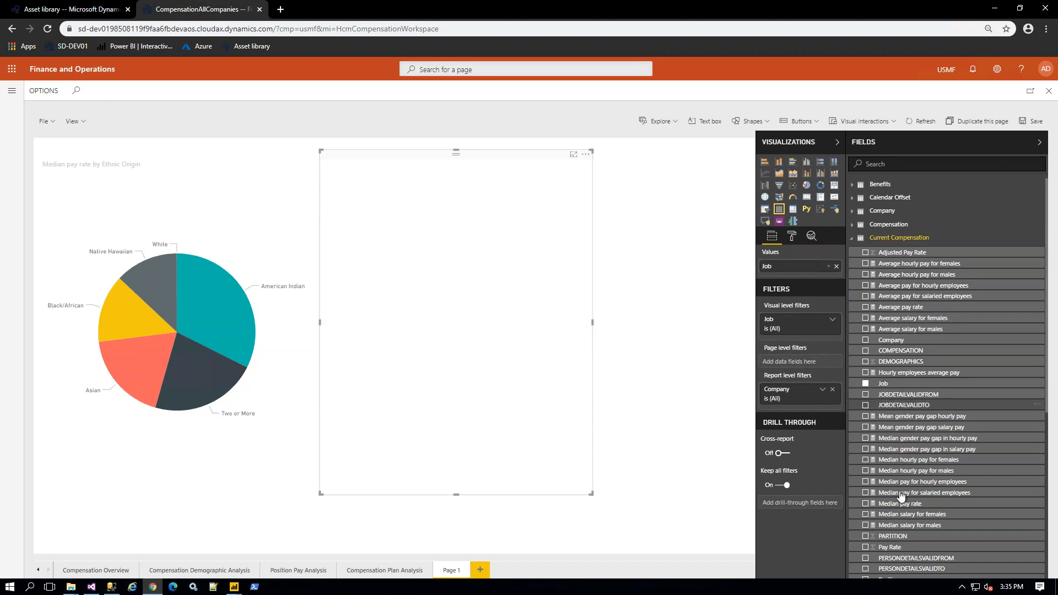
pyautogui.click(866, 504)
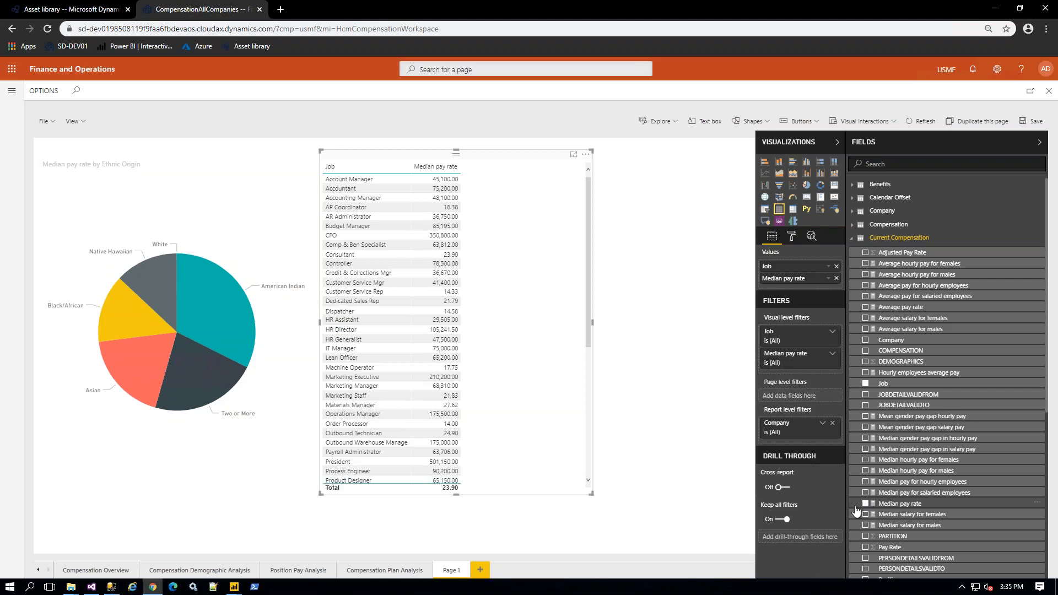
pyautogui.click(651, 466)
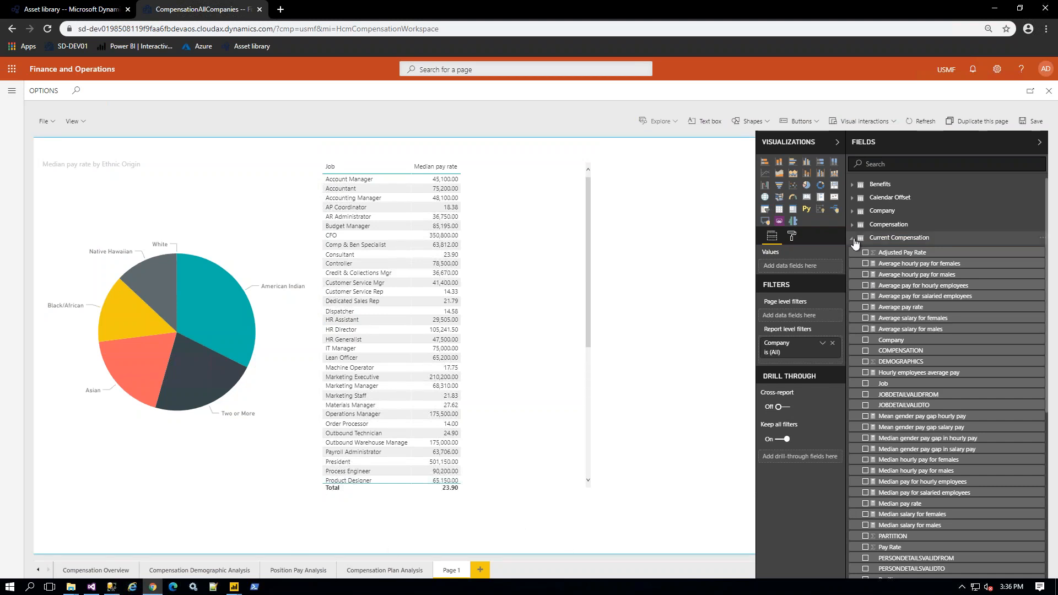
pyautogui.click(854, 239)
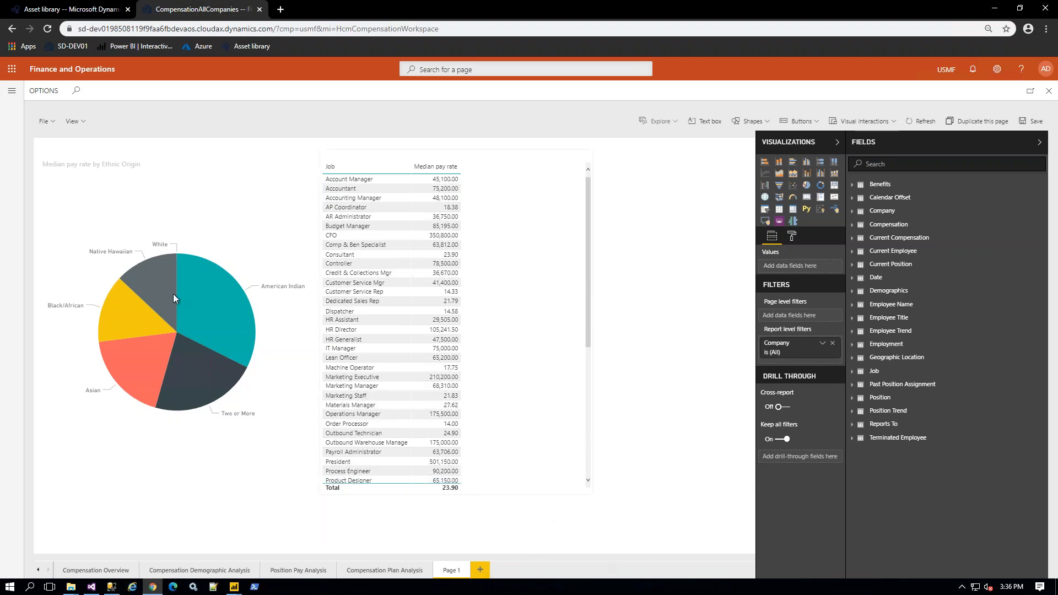
pyautogui.click(222, 277)
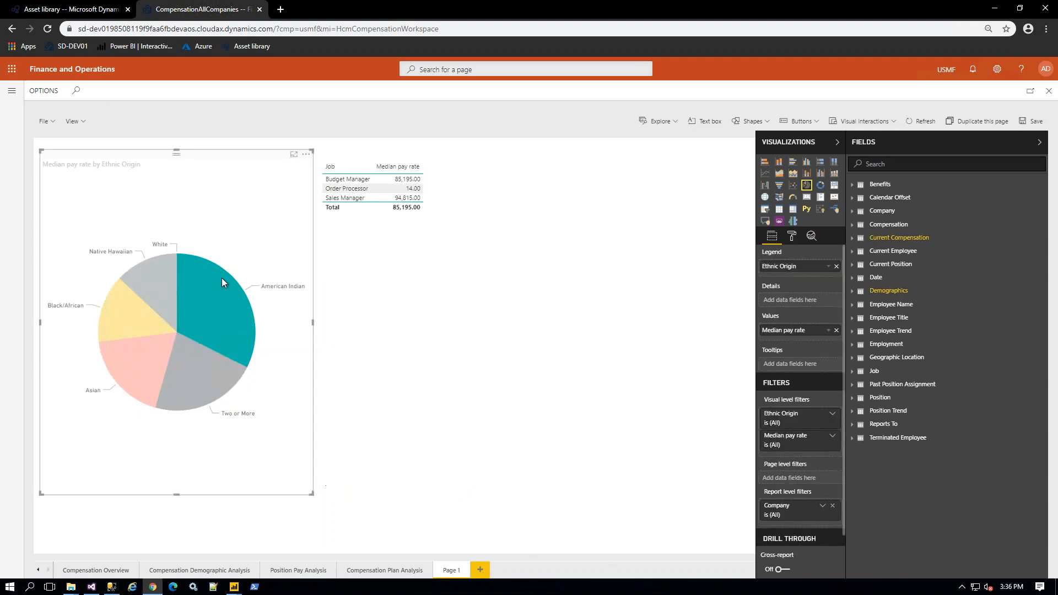
pyautogui.click(194, 366)
pyautogui.click(150, 365)
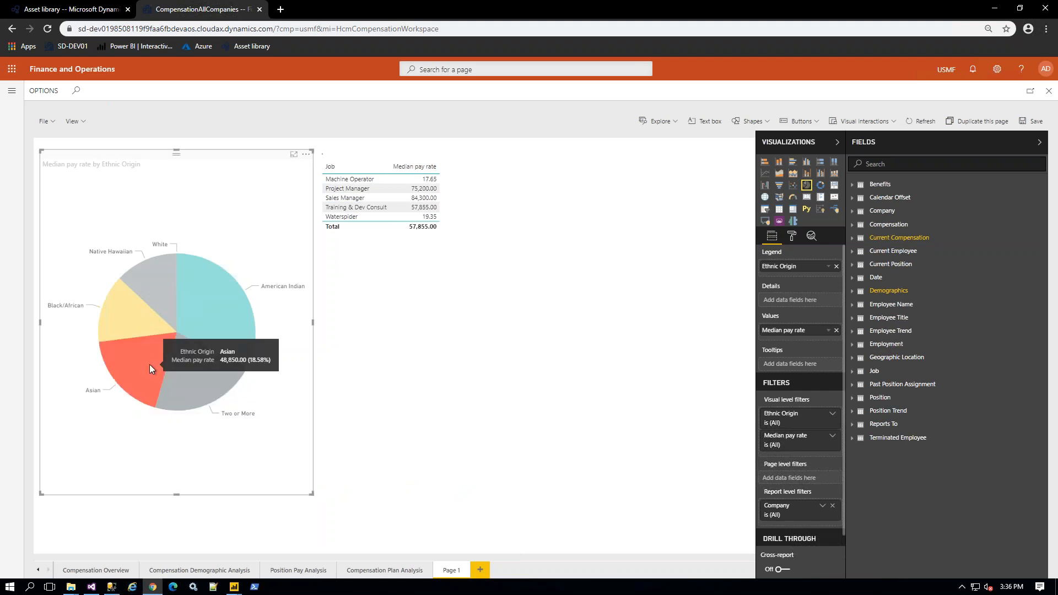
pyautogui.click(140, 315)
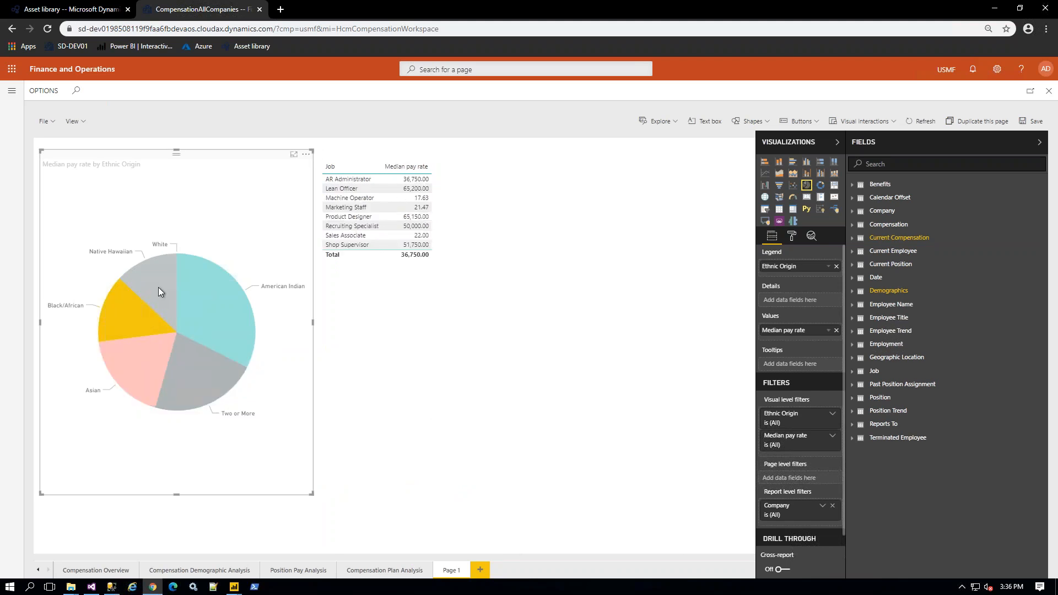
pyautogui.click(158, 287)
pyautogui.click(197, 290)
pyautogui.click(205, 369)
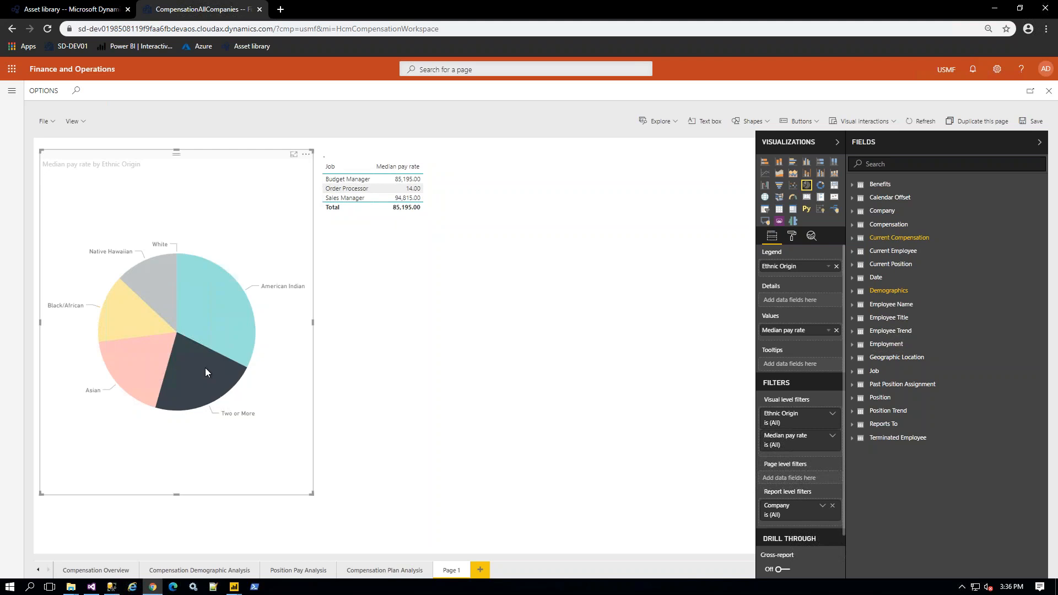
pyautogui.click(138, 345)
pyautogui.click(130, 319)
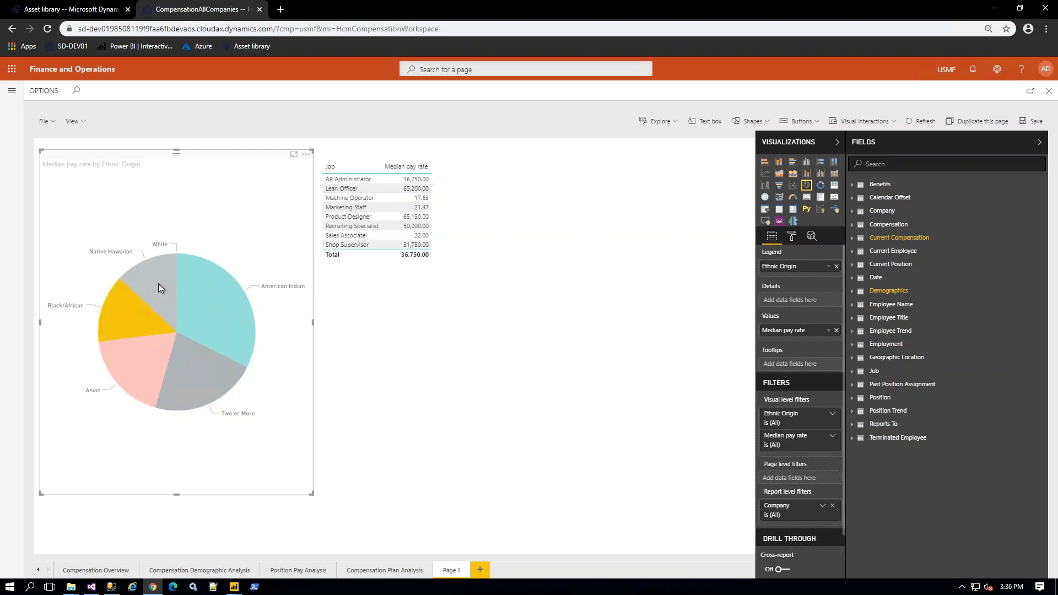
pyautogui.click(158, 284)
pyautogui.click(206, 316)
pyautogui.click(211, 372)
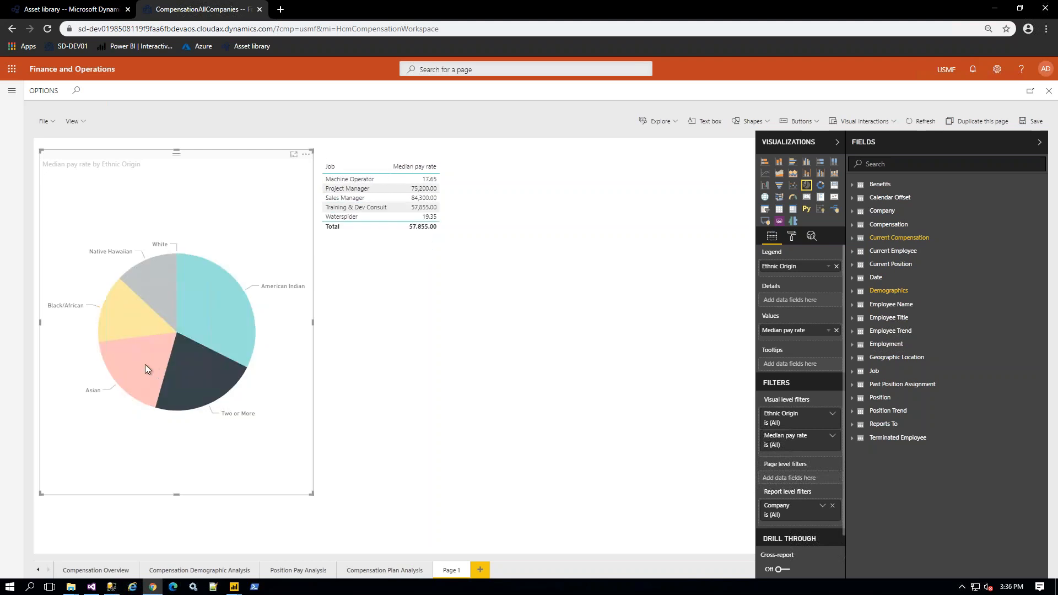
pyautogui.click(144, 365)
pyautogui.click(145, 365)
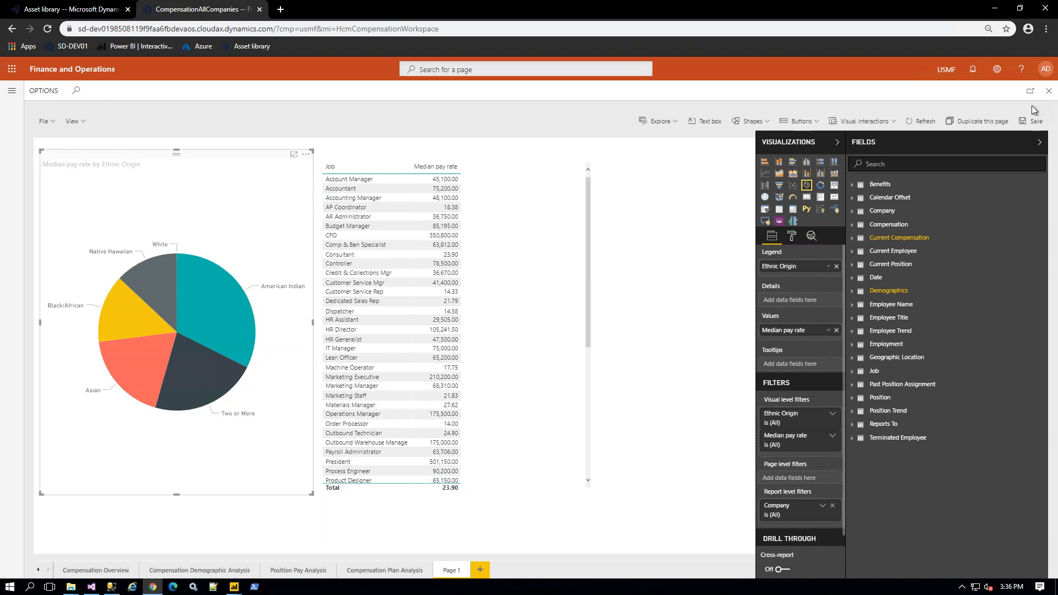
# Step: Save the report in reading view, close the editor, and reload the Analytics tab
pyautogui.click(1035, 122)
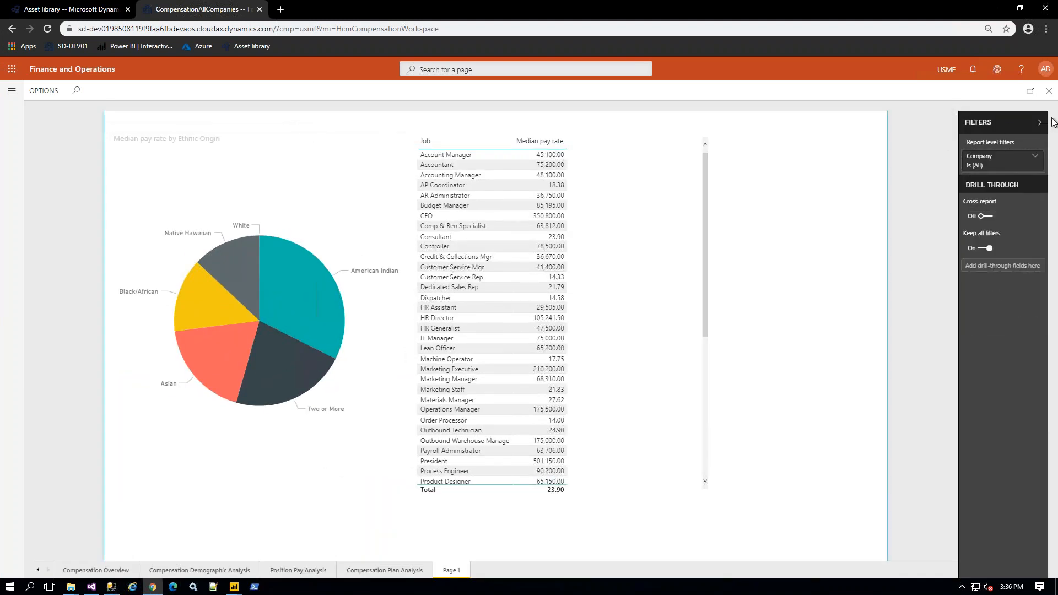
pyautogui.click(1040, 122)
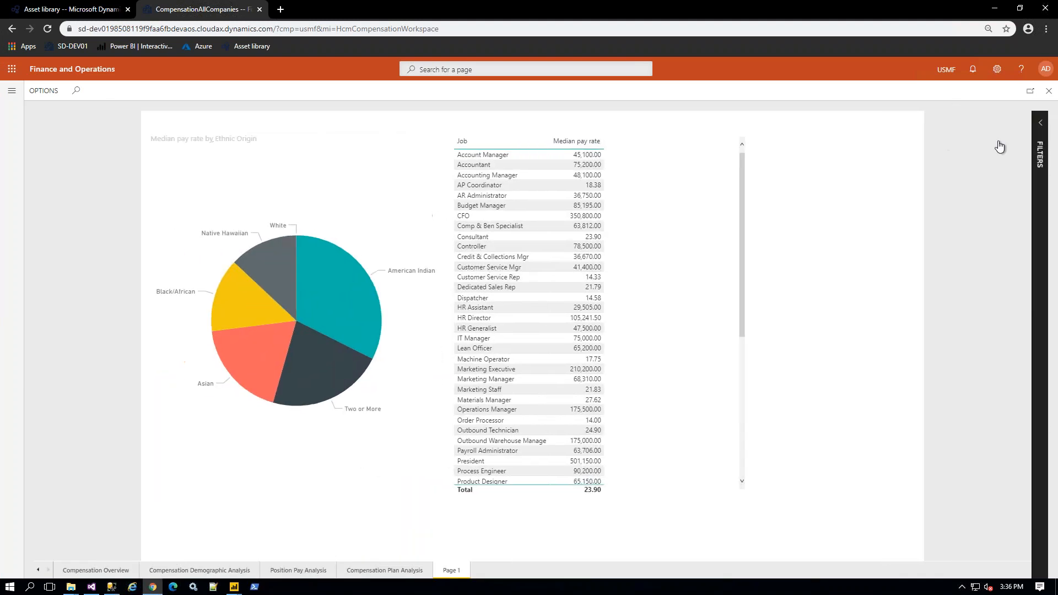
pyautogui.click(1049, 90)
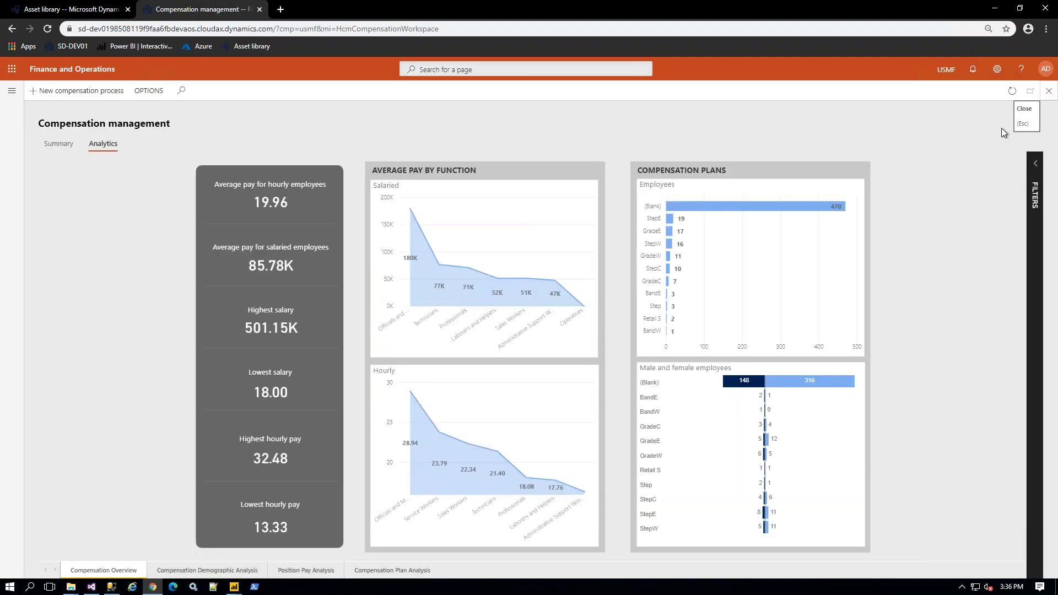
pyautogui.click(47, 28)
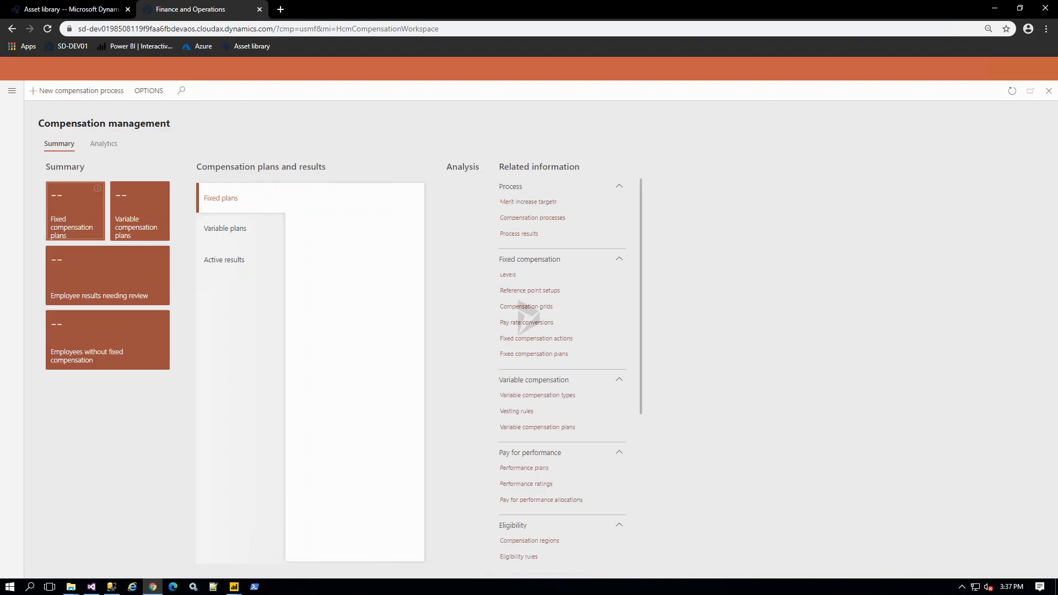
pyautogui.click(105, 144)
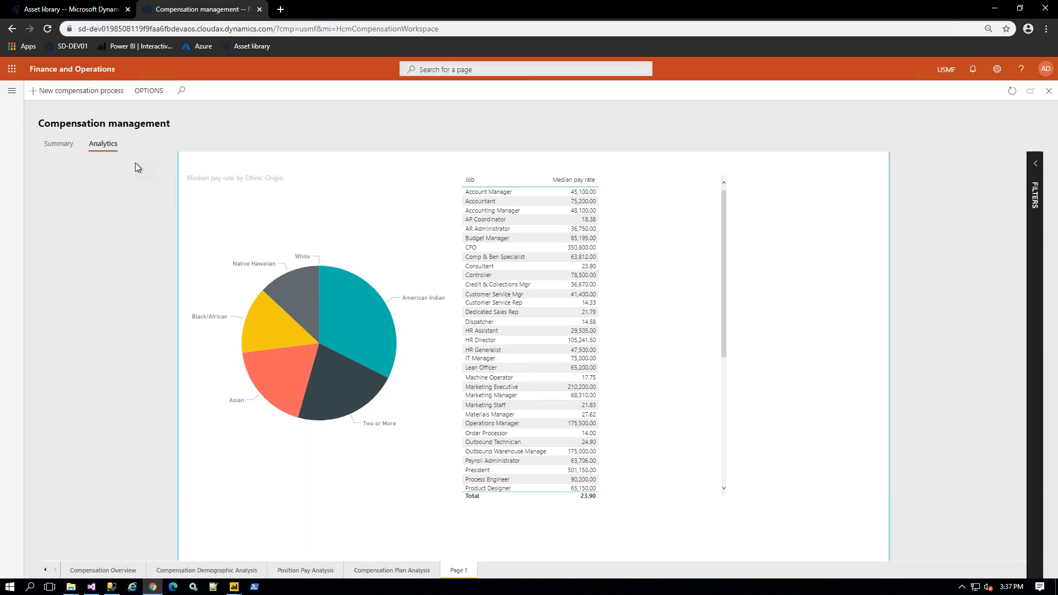
# Step: Point Analytics at Customer Profitability Sample from PowerBI.com Workspace, then reload the Analytics tab
pyautogui.click(153, 93)
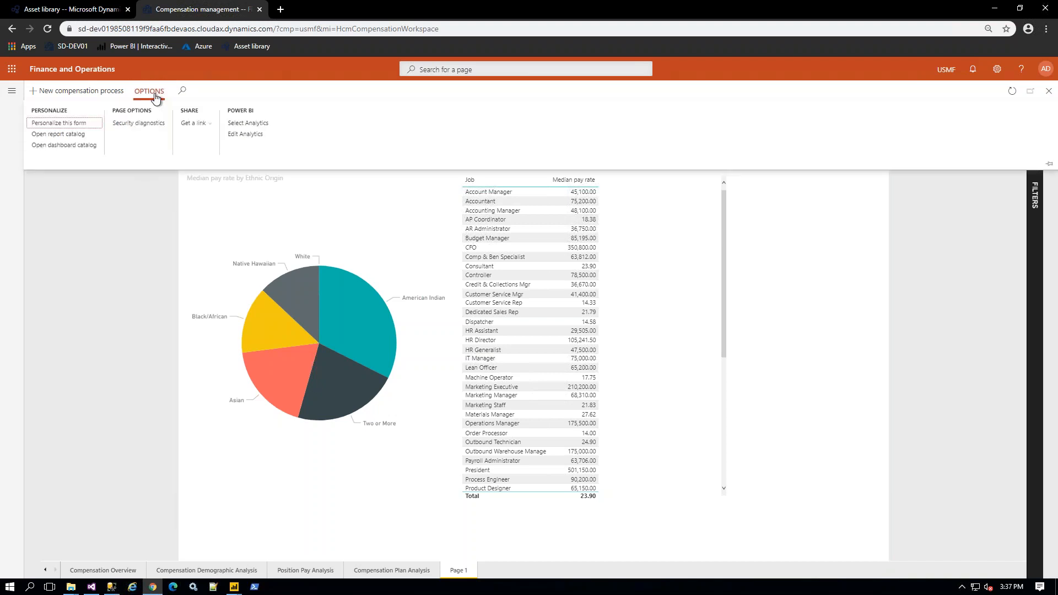
pyautogui.click(242, 124)
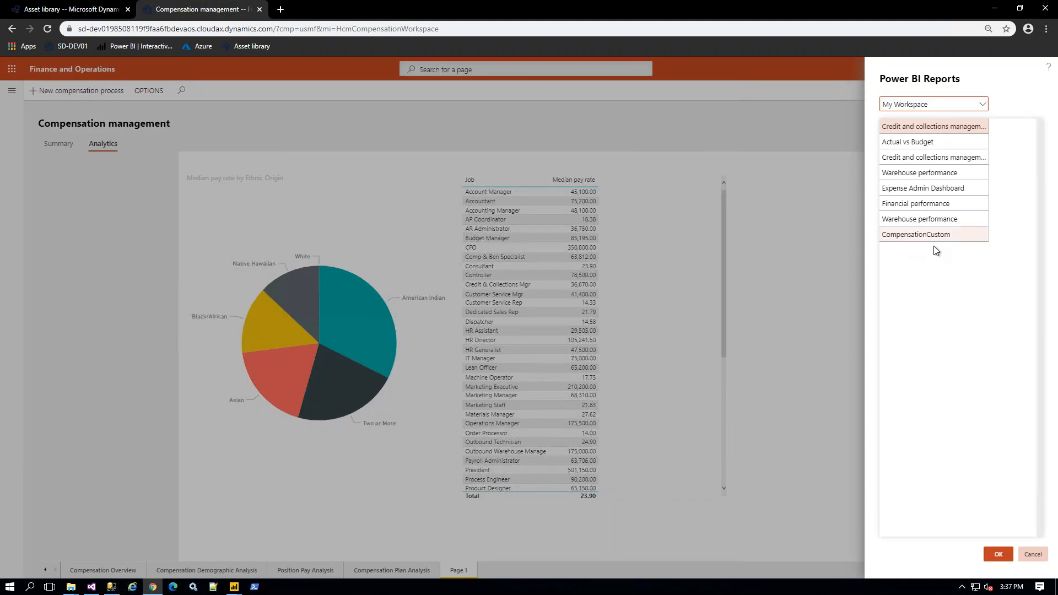
pyautogui.click(983, 105)
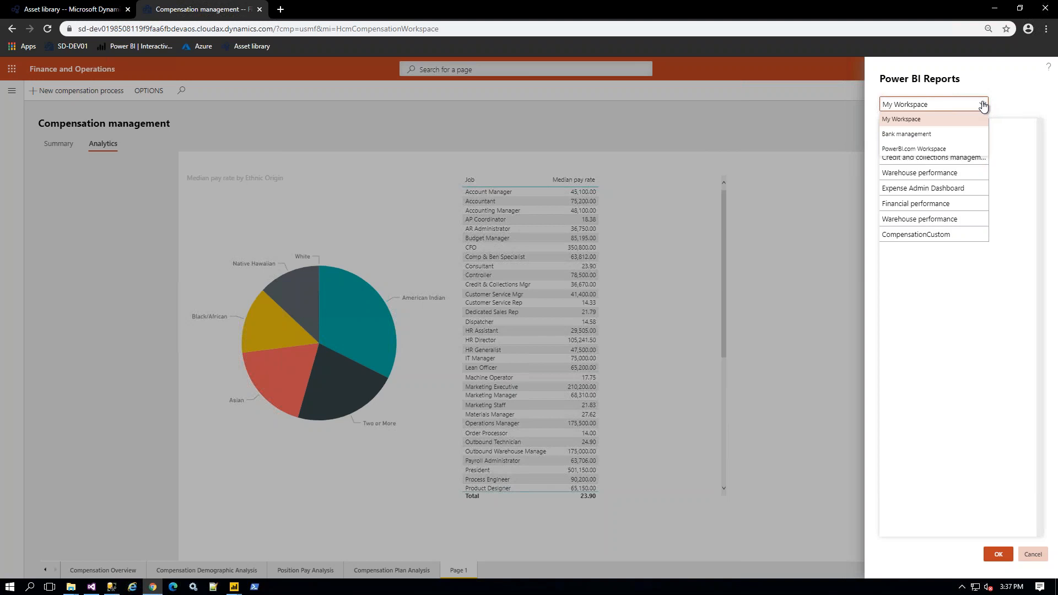
pyautogui.click(919, 153)
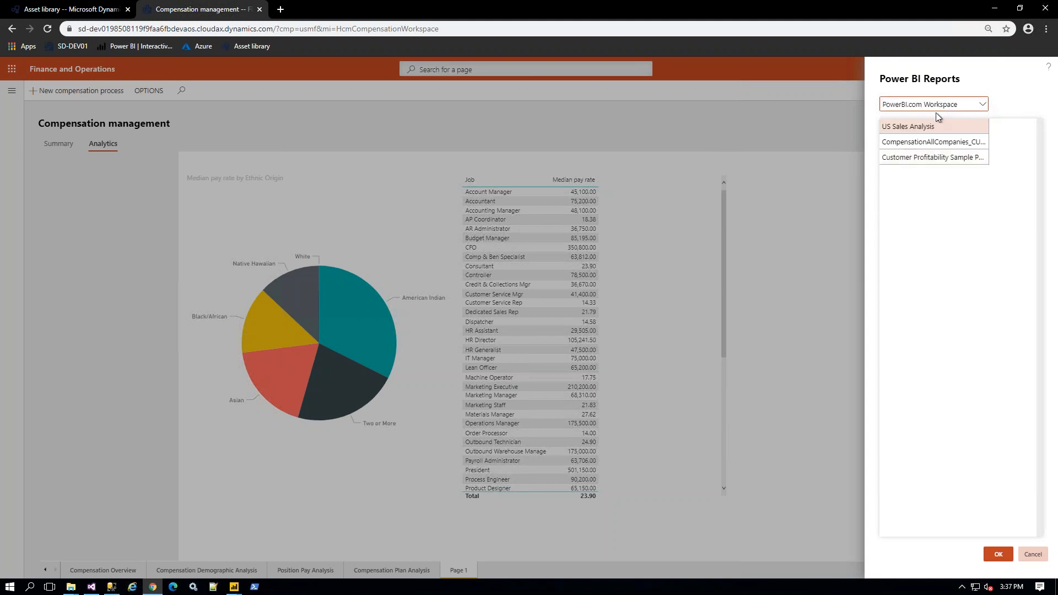
pyautogui.click(936, 158)
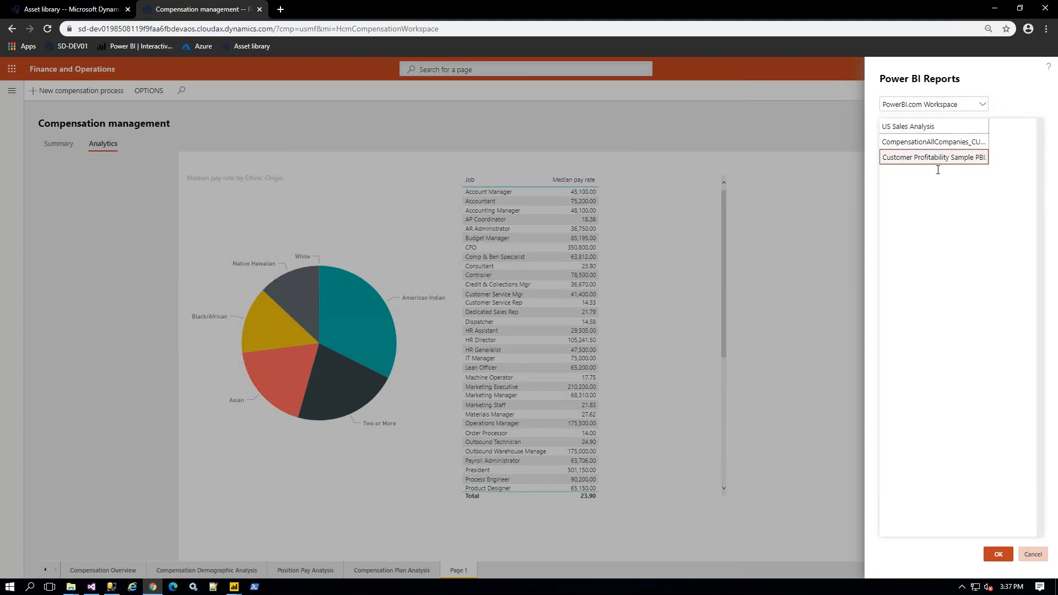
pyautogui.click(996, 557)
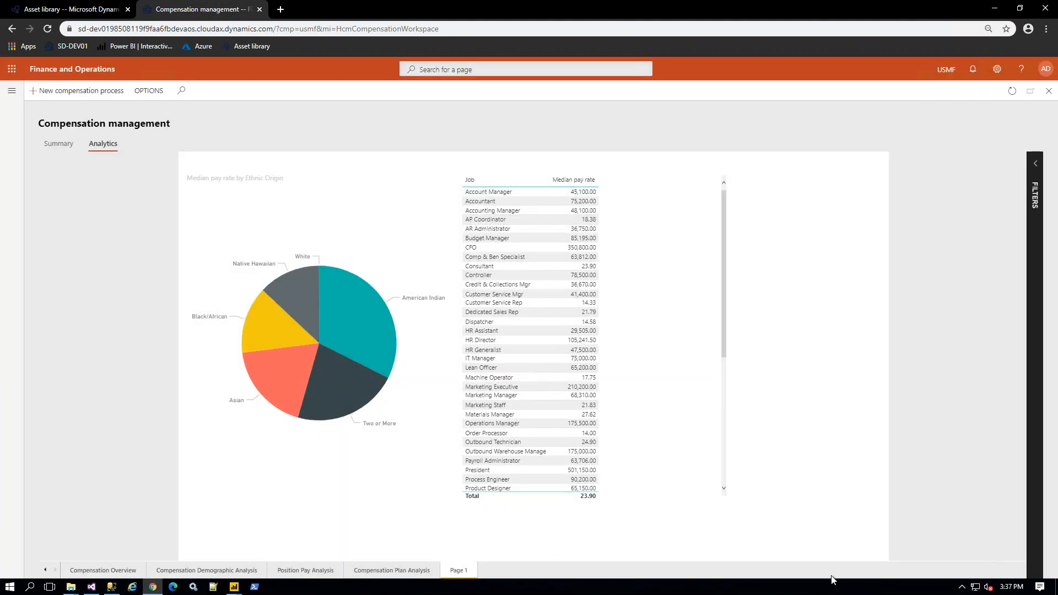
pyautogui.click(47, 34)
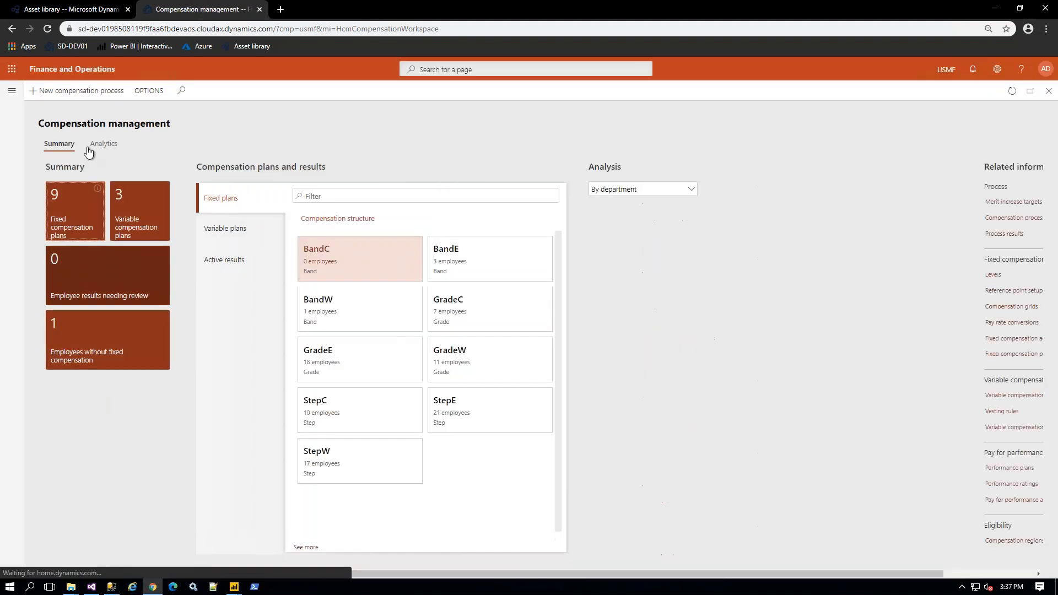
pyautogui.click(102, 145)
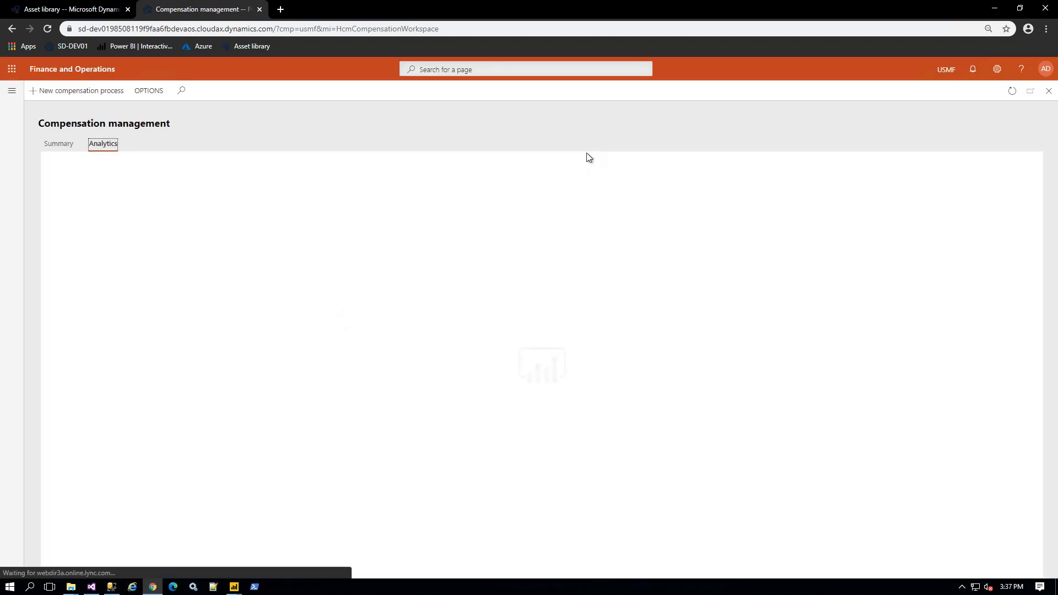